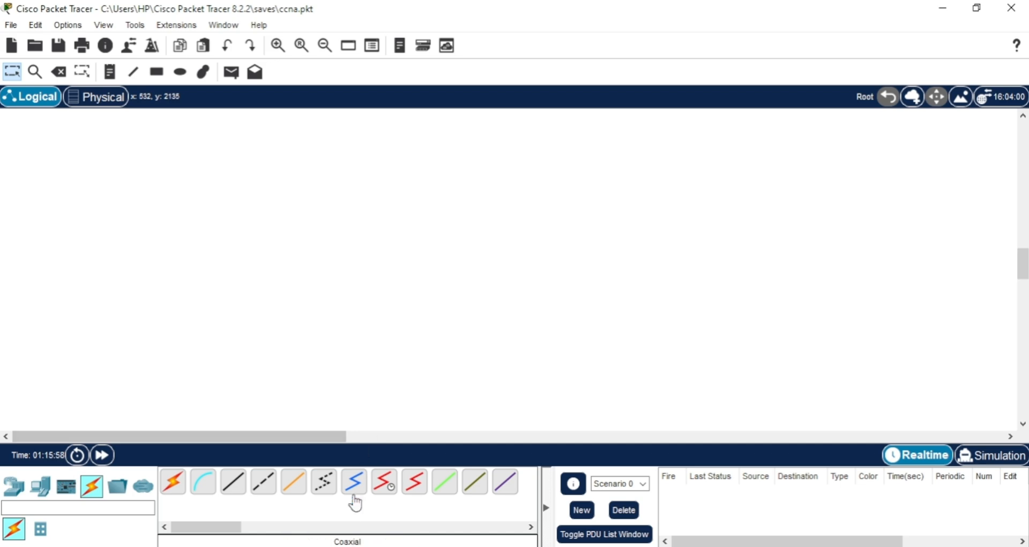
# Switch to the CCNA exam topics PDF in the browser and review topic 2.8, focusing on Telnet and SSH management access.
pyautogui.click(344, 546)
pyautogui.click(344, 546)
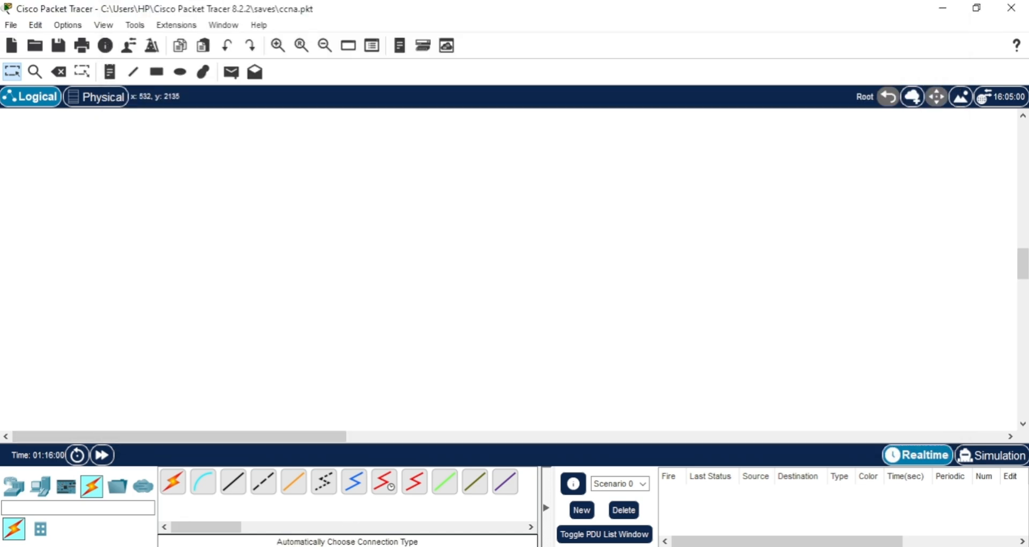
pyautogui.hotkey('alt', 'Tab')
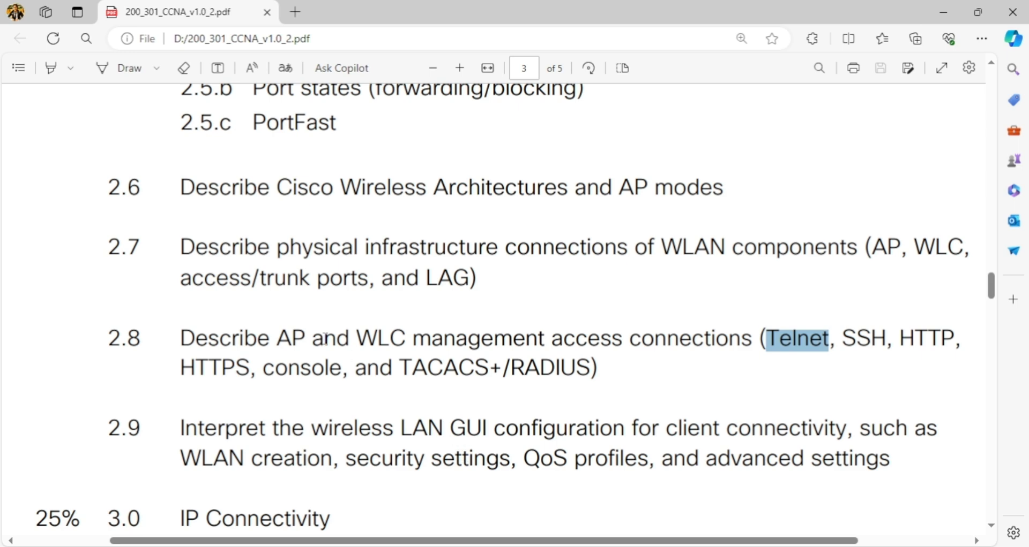
pyautogui.moveTo(178, 346); pyautogui.dragTo(634, 366)
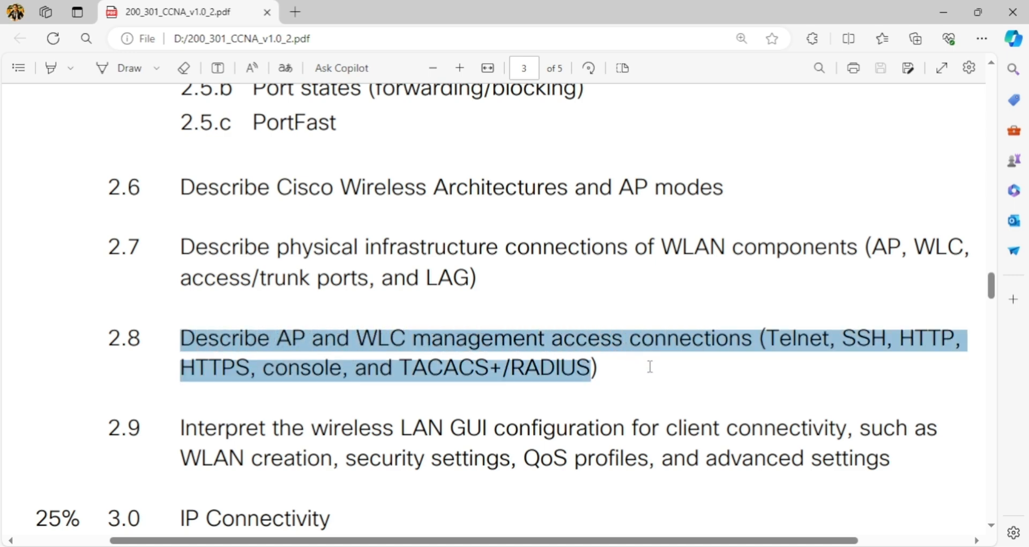
pyautogui.click(791, 339)
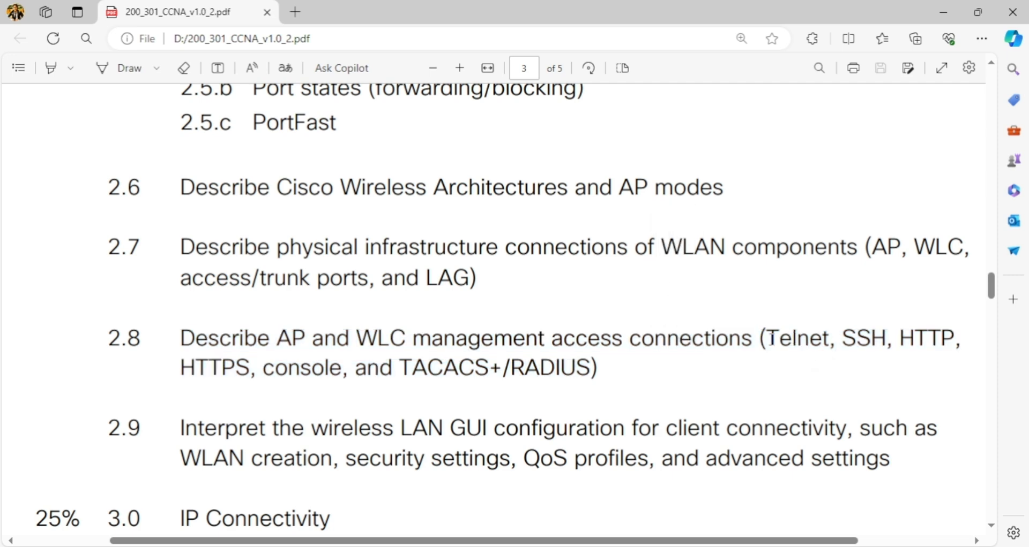
pyautogui.moveTo(771, 338); pyautogui.dragTo(832, 343)
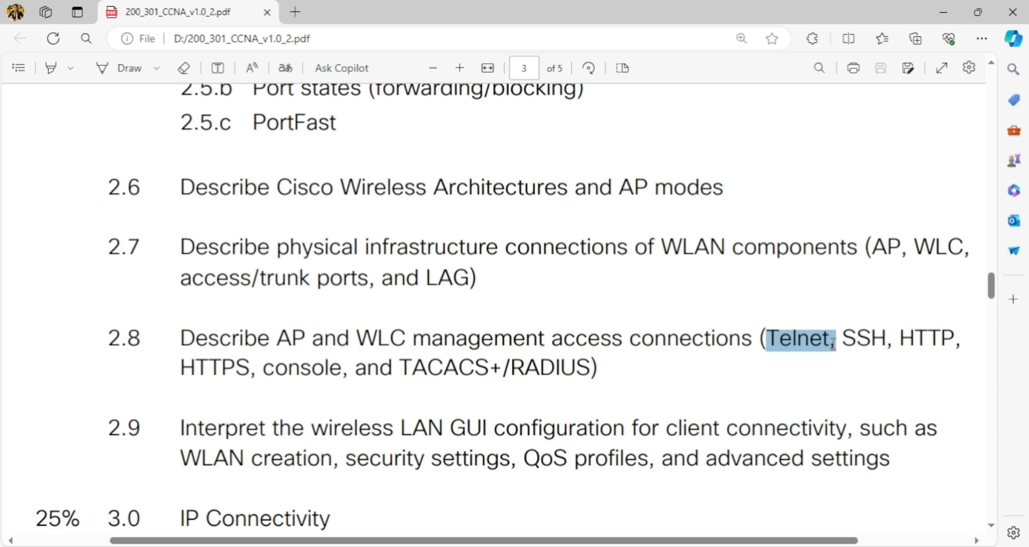
pyautogui.click(843, 339)
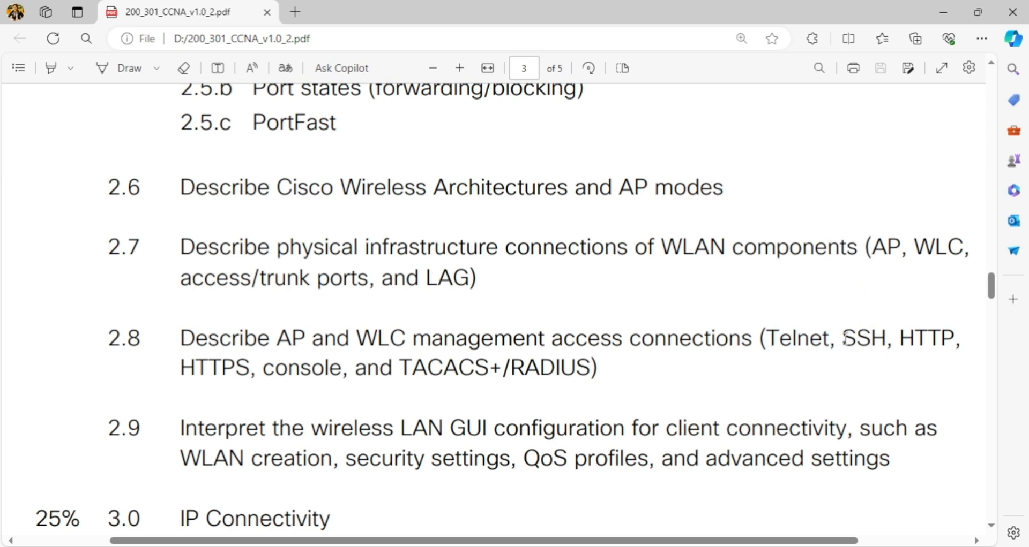
pyautogui.moveTo(844, 337); pyautogui.dragTo(875, 348)
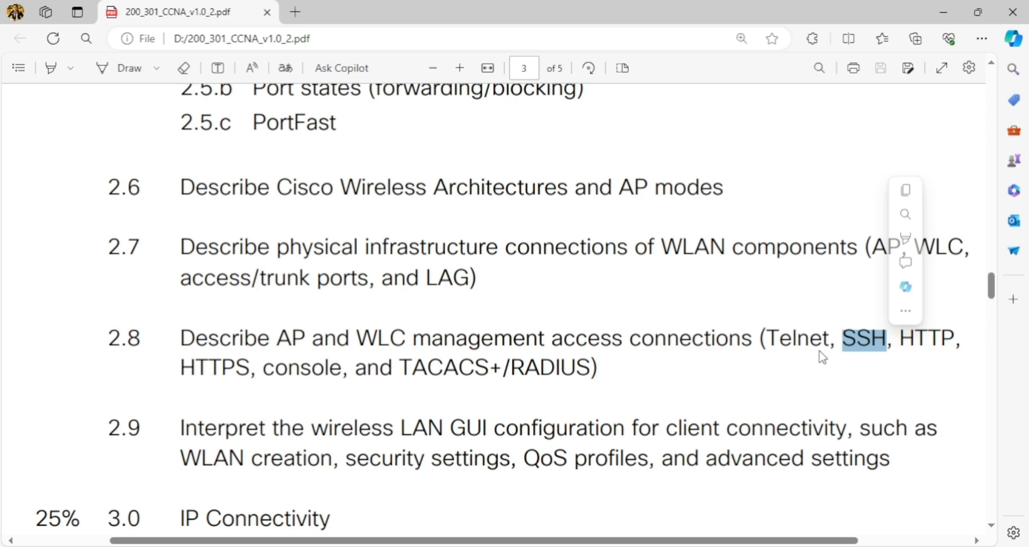
# Return to Packet Tracer and examine the existing topology spanning the server room, management room and work environment.
pyautogui.click(465, 546)
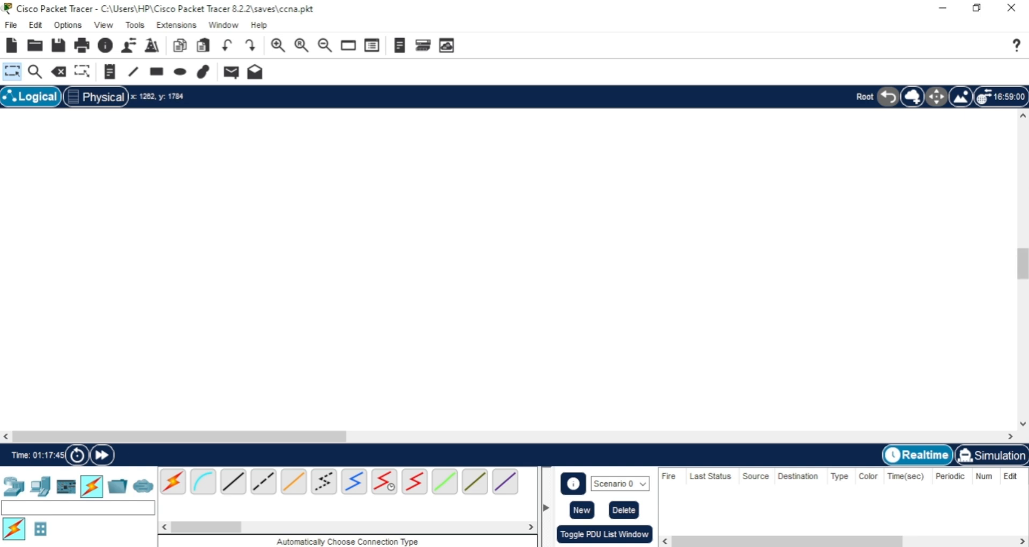
pyautogui.moveTo(1021, 271); pyautogui.dragTo(1023, 242)
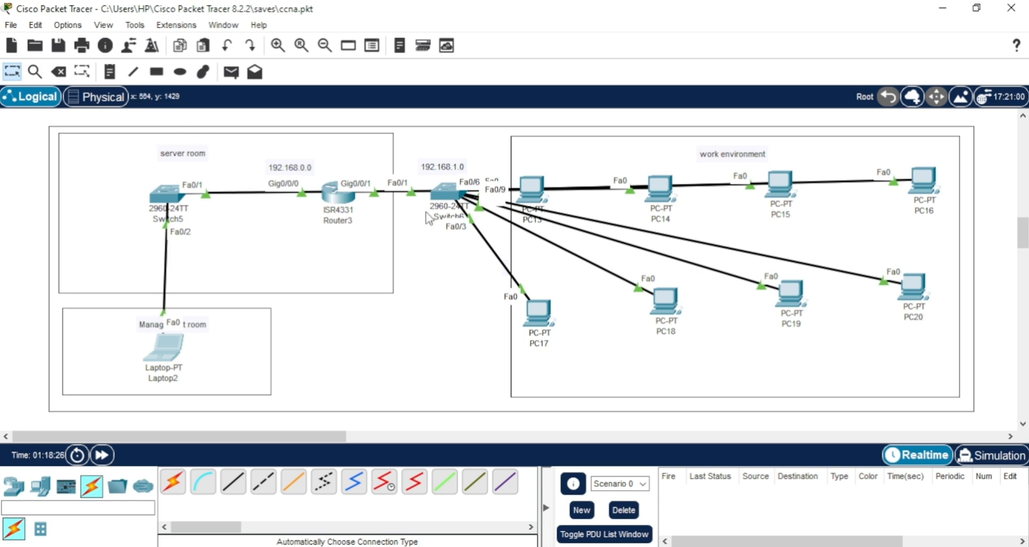
pyautogui.moveTo(338, 200)
pyautogui.click(99, 452)
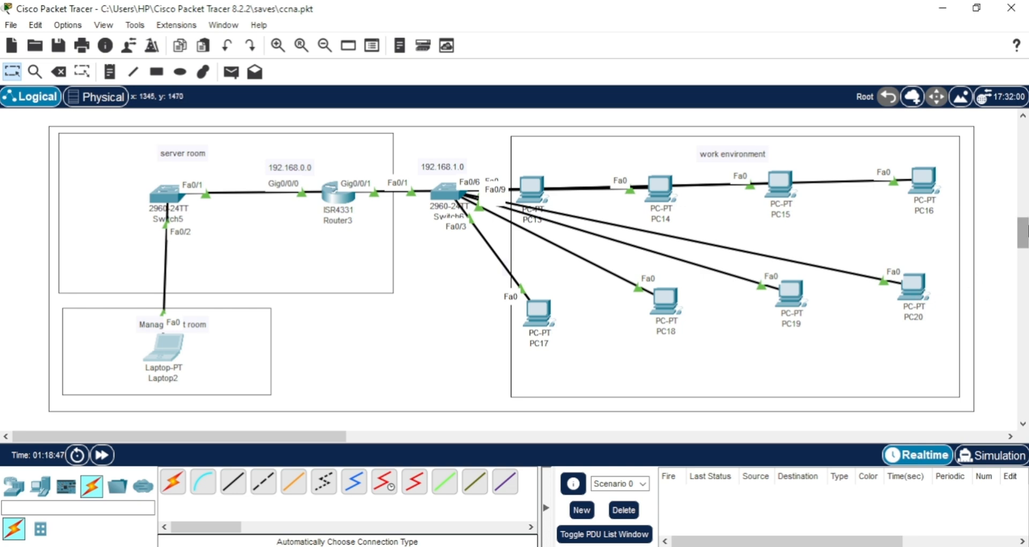
# Draw an unfilled outer rectangle on an empty workspace area, enclosing two stacked room rectangles on its left and one large rectangle on its right.
pyautogui.moveTo(1021, 236); pyautogui.dragTo(1022, 268)
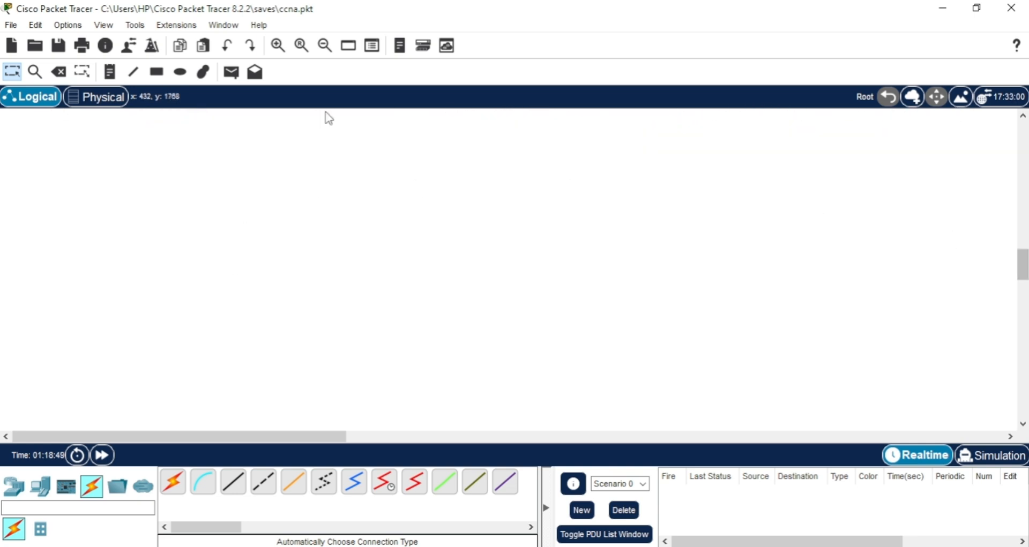
pyautogui.click(153, 75)
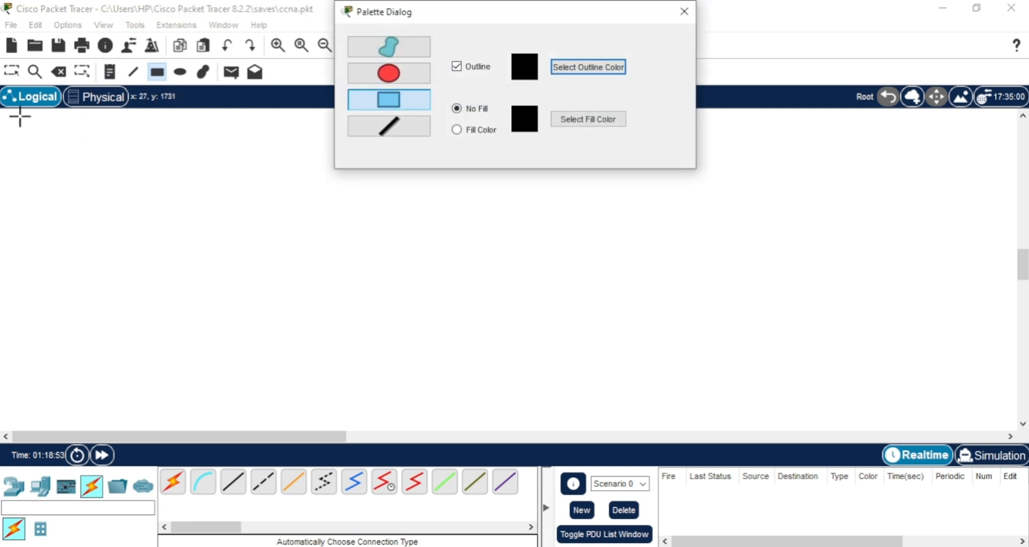
pyautogui.moveTo(20, 115); pyautogui.dragTo(996, 421)
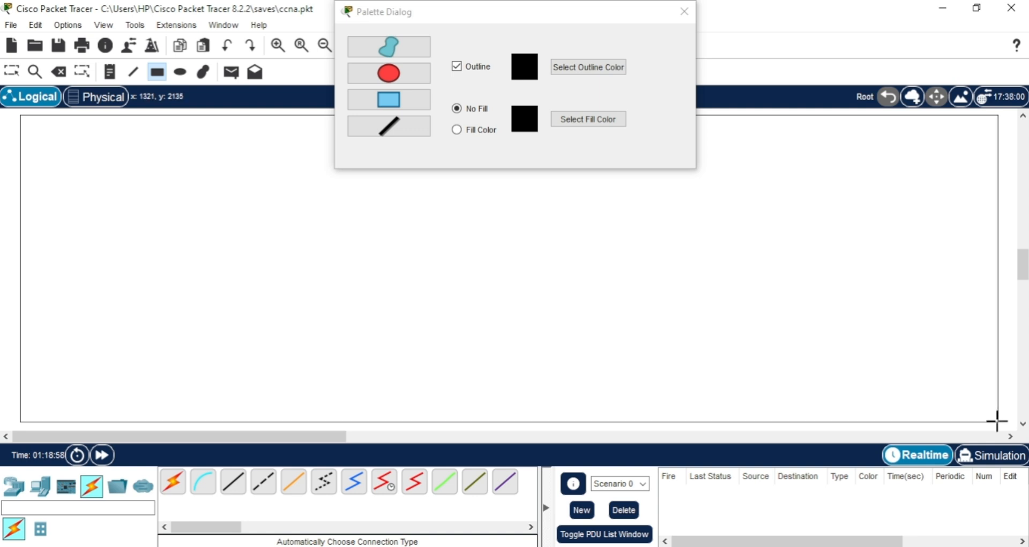
pyautogui.moveTo(32, 123); pyautogui.dragTo(343, 252)
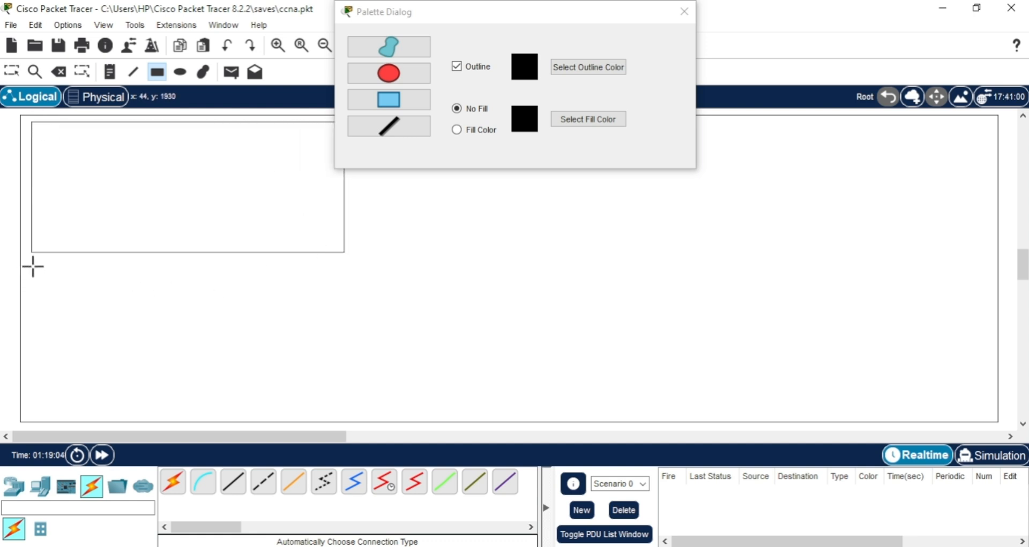
pyautogui.moveTo(33, 267); pyautogui.dragTo(248, 398)
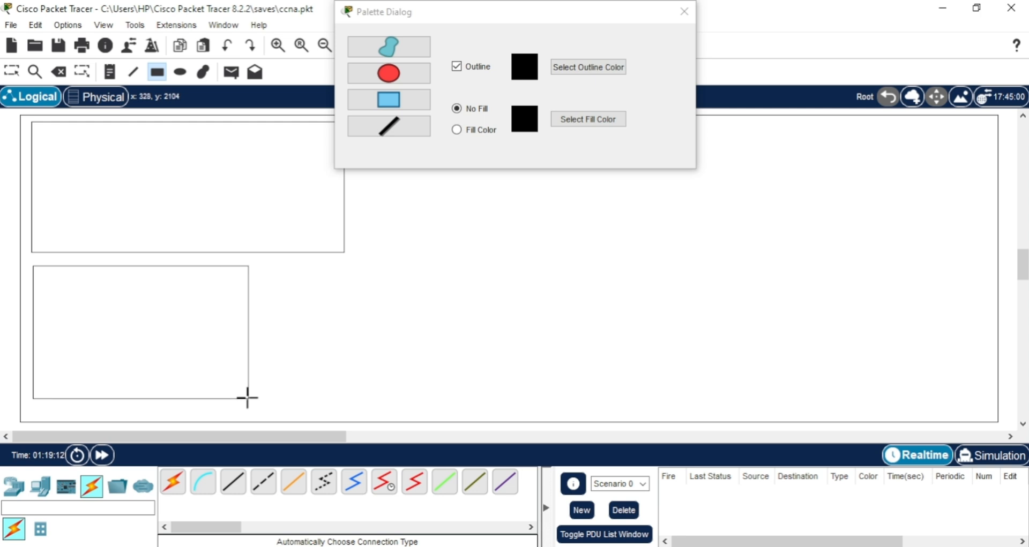
pyautogui.moveTo(509, 14); pyautogui.dragTo(177, 14)
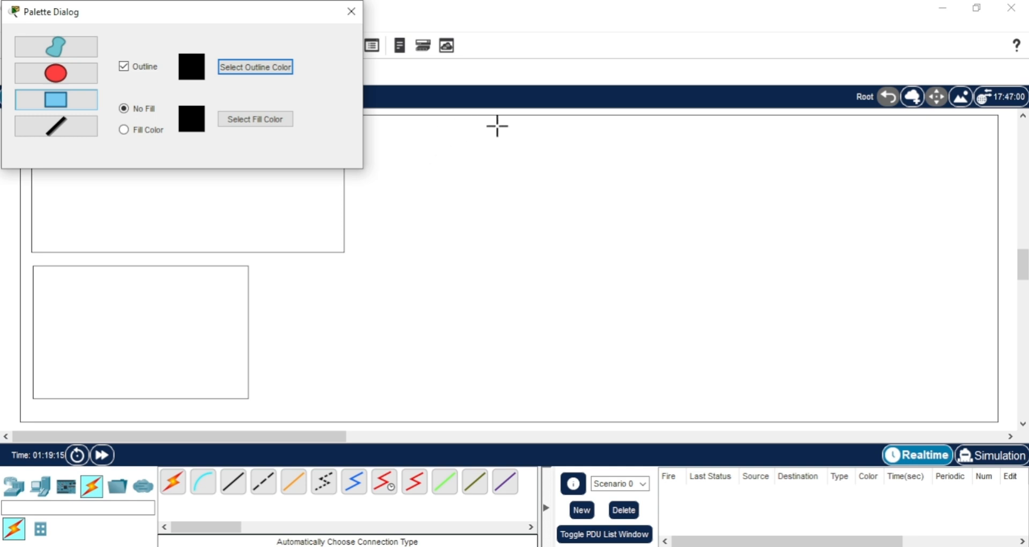
pyautogui.moveTo(497, 123); pyautogui.dragTo(986, 410)
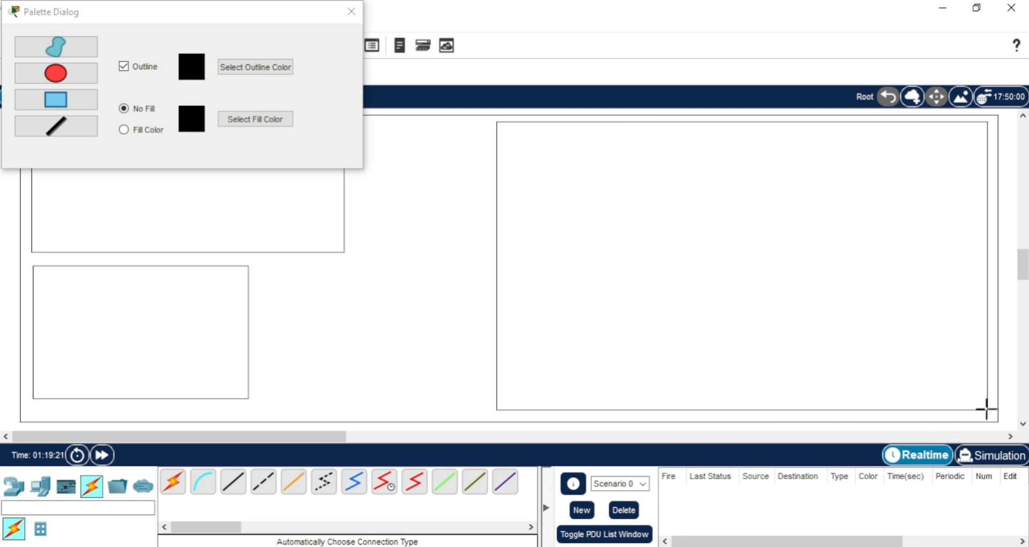
pyautogui.click(351, 11)
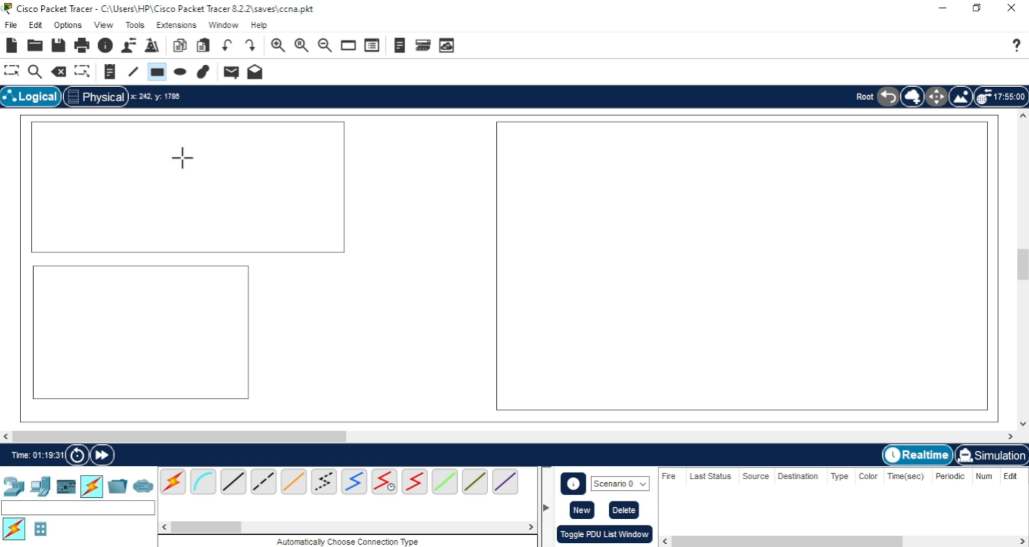
# Add the text label "server/data center room" near the top of the upper-left room rectangle.
pyautogui.click(110, 72)
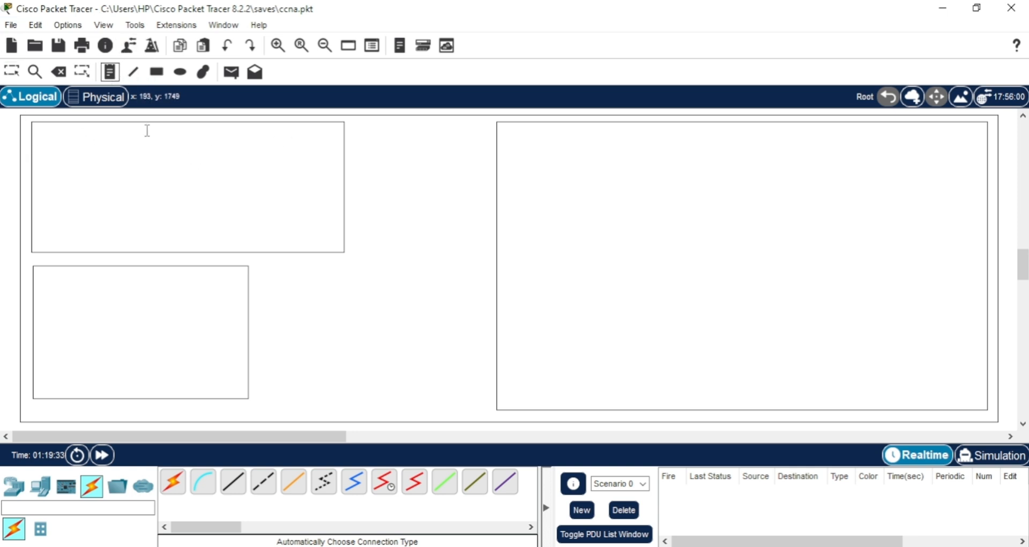
pyautogui.click(133, 130)
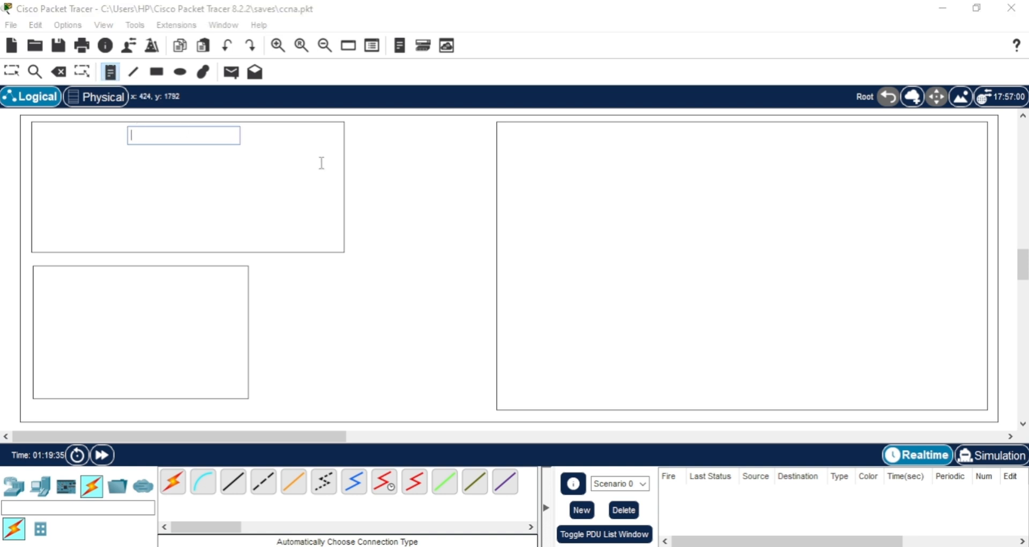
pyautogui.write('server/')
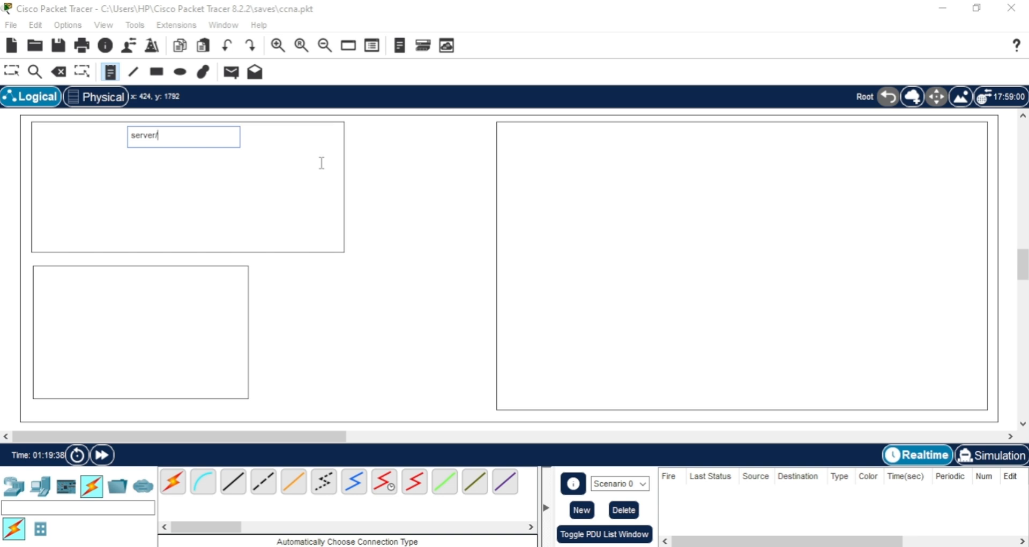
pyautogui.write('data center room')
# Add the text label "admin room" near the top of the lower-left room rectangle.
pyautogui.click(91, 278)
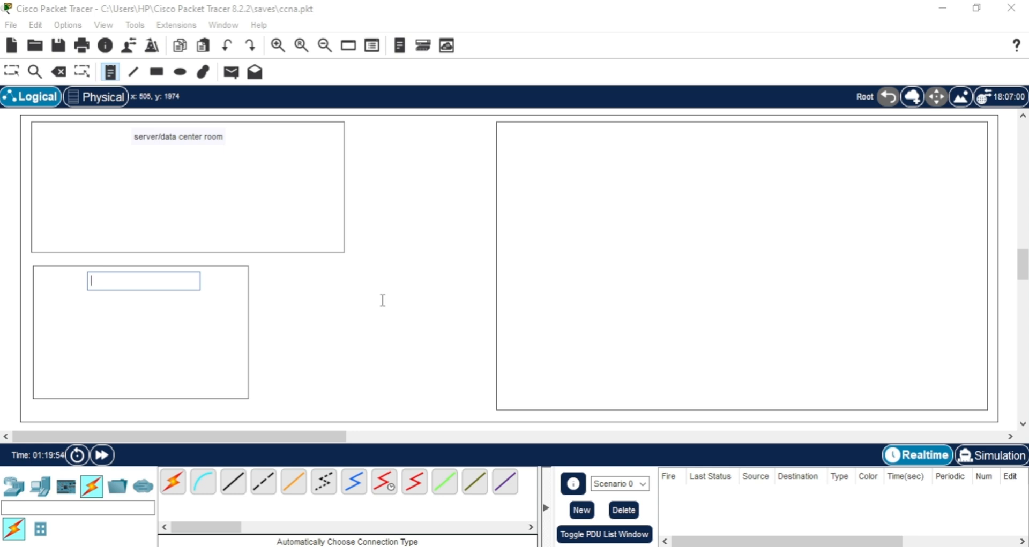
pyautogui.write('admin rroom')
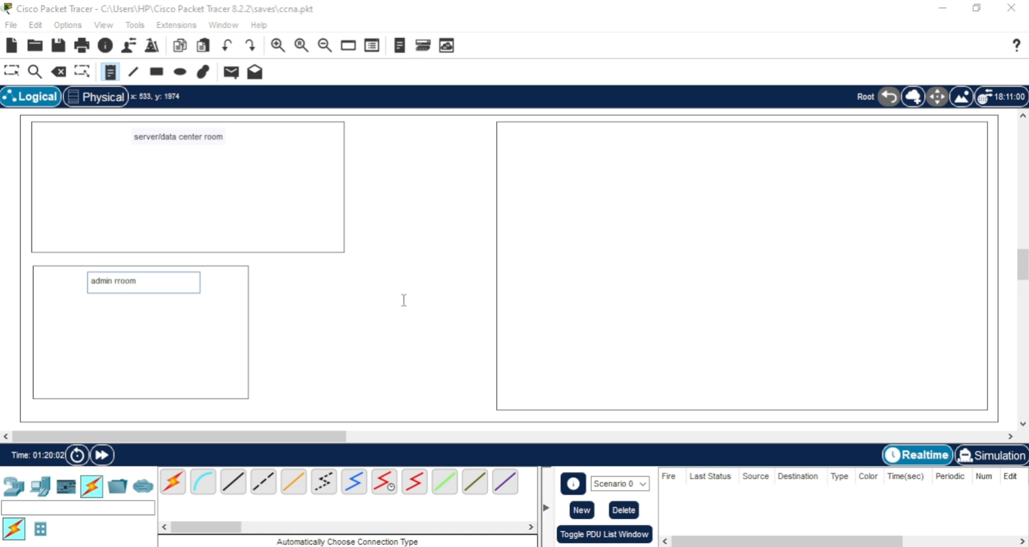
pyautogui.press('BackSpace')
pyautogui.press('BackSpace')
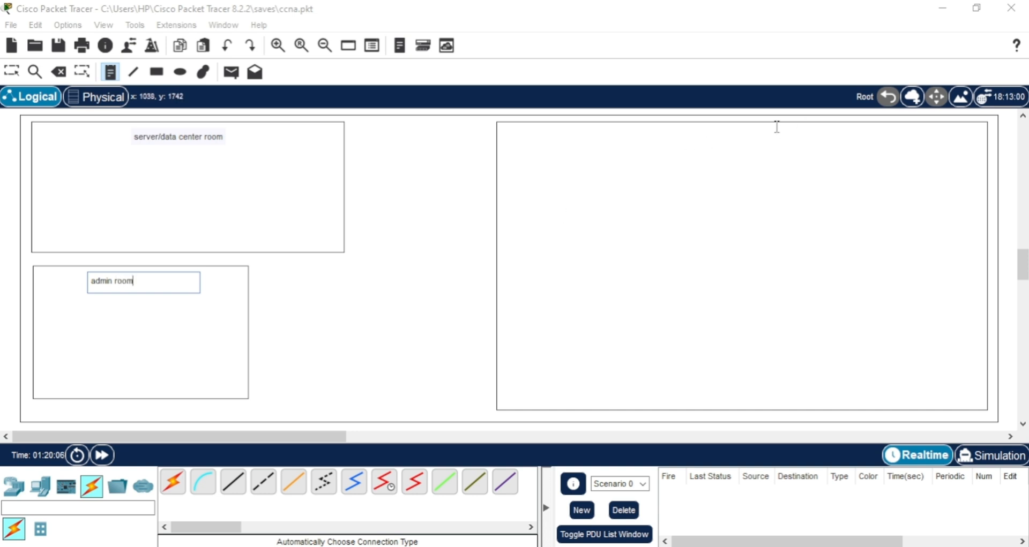
# Add the text label "work env" near the top of the large right-hand room rectangle.
pyautogui.click(721, 130)
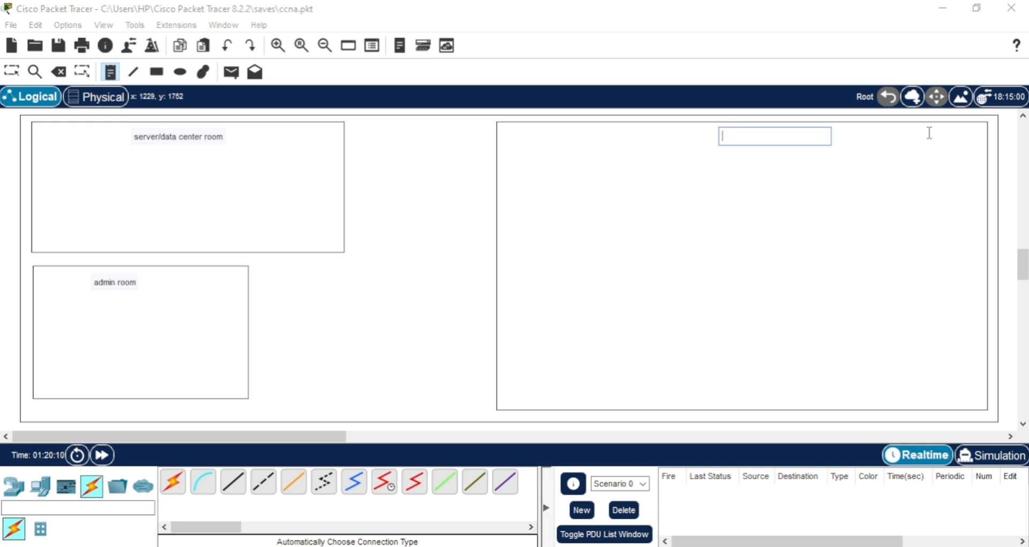
pyautogui.write('work env')
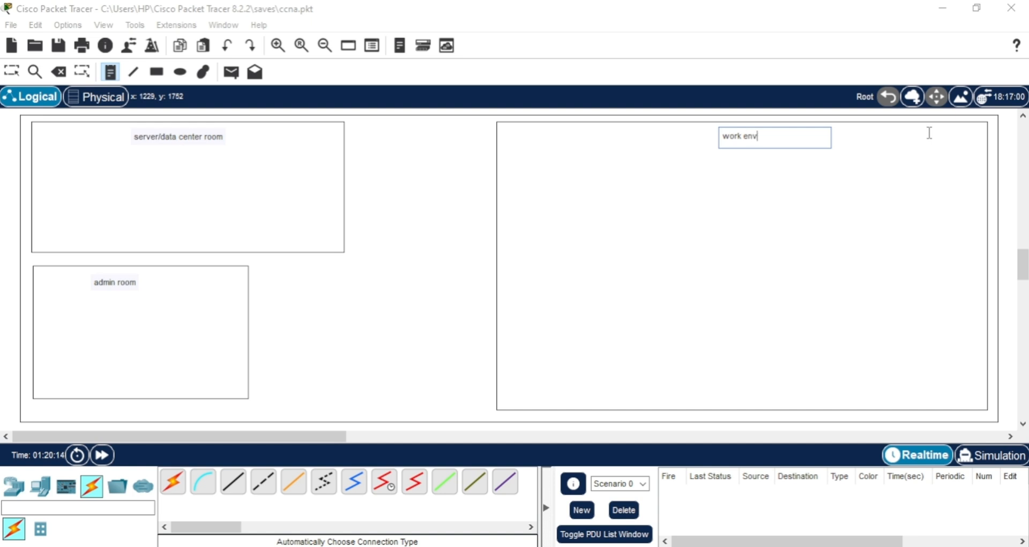
pyautogui.press('Escape')
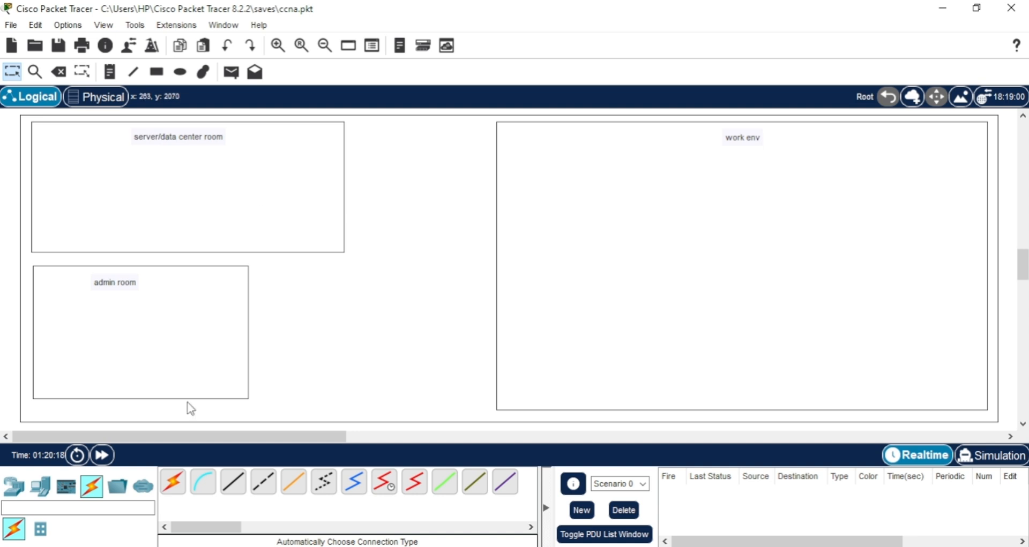
# Place a 4331 router and a 2960 switch in the server/data center room, plus a second 2960 switch between that room and work env.
pyautogui.click(14, 486)
pyautogui.moveTo(172, 482); pyautogui.dragTo(312, 196)
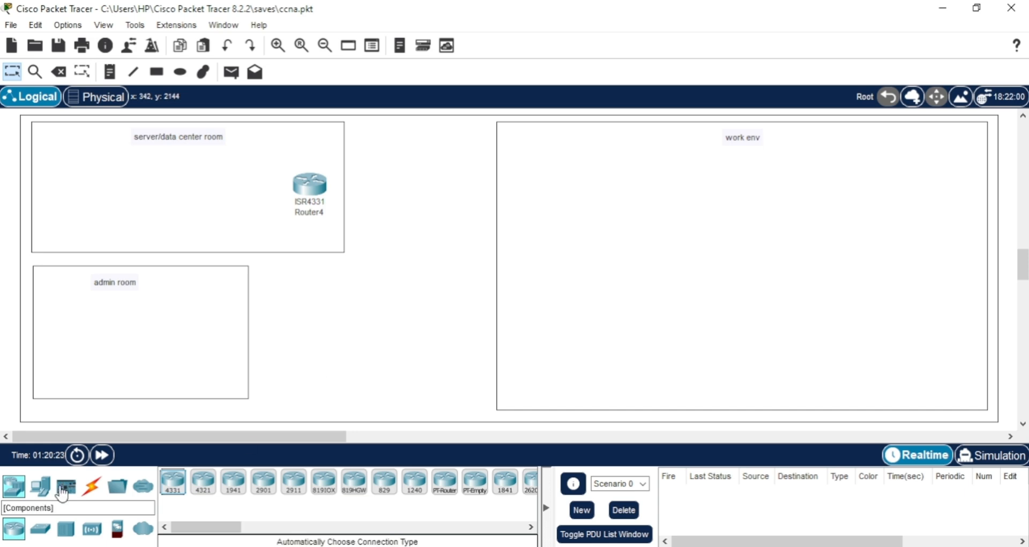
pyautogui.moveTo(33, 531); pyautogui.dragTo(63, 184)
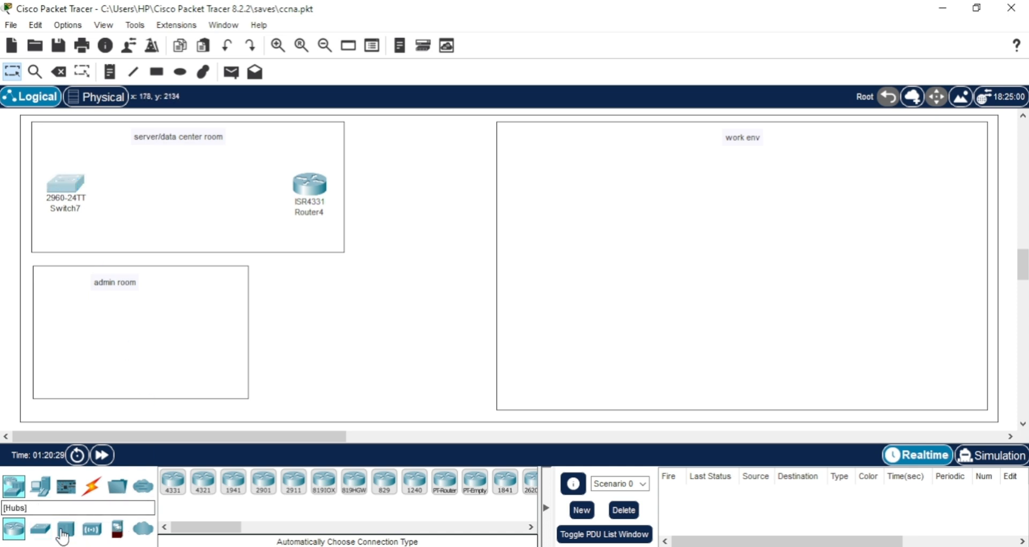
pyautogui.moveTo(38, 536); pyautogui.dragTo(418, 181)
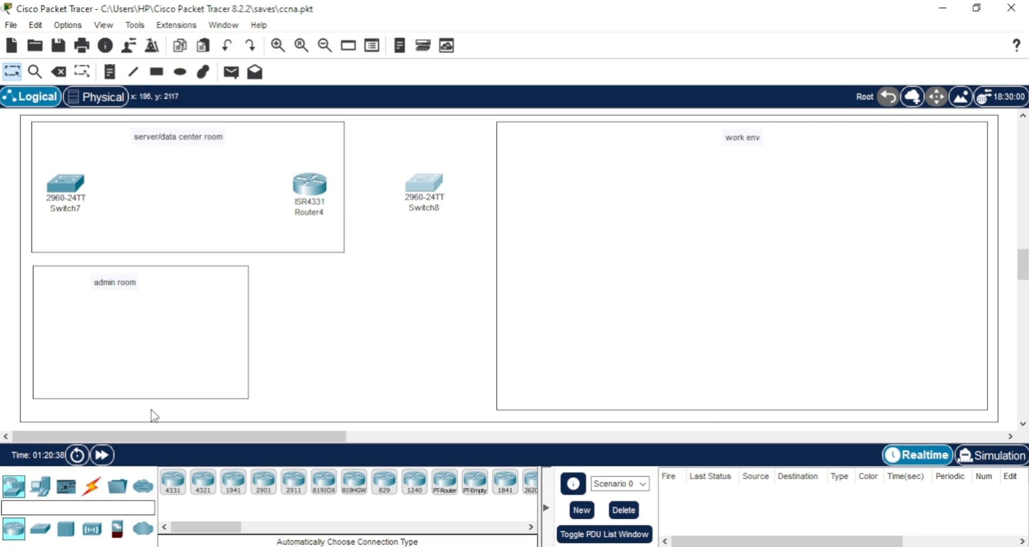
# Place a laptop in the admin room and six PCs in two rows of three in the work env room.
pyautogui.click(45, 486)
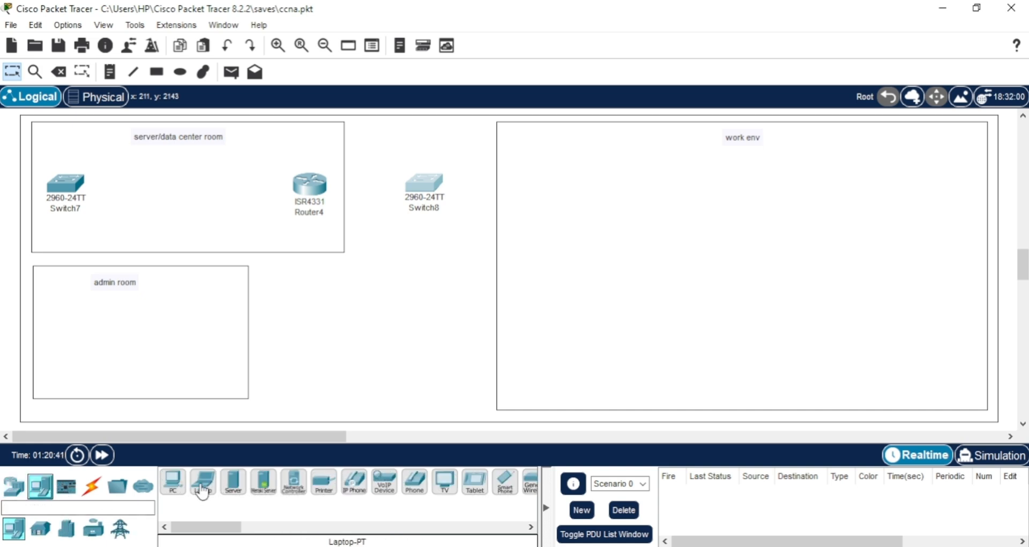
pyautogui.moveTo(201, 488); pyautogui.dragTo(110, 349)
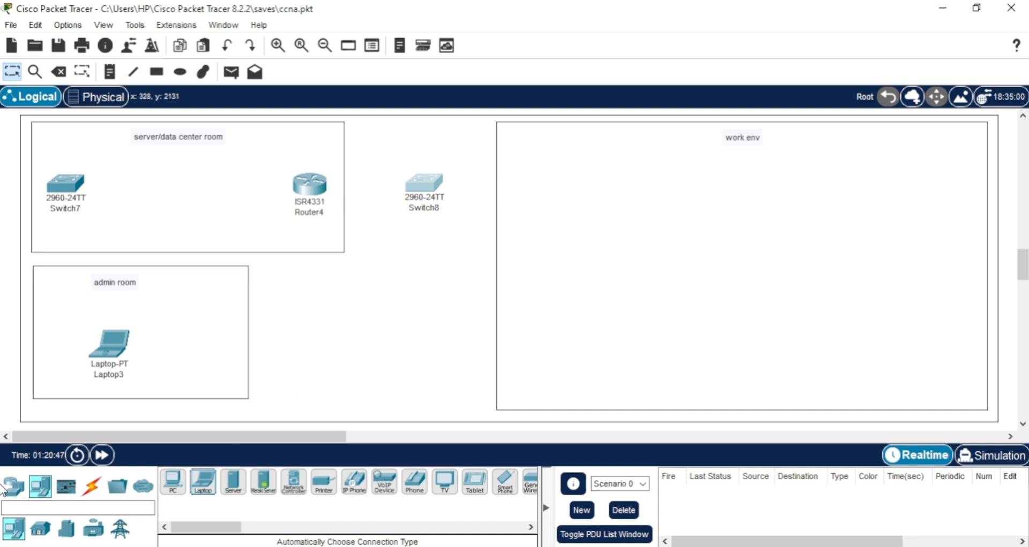
pyautogui.click(172, 485)
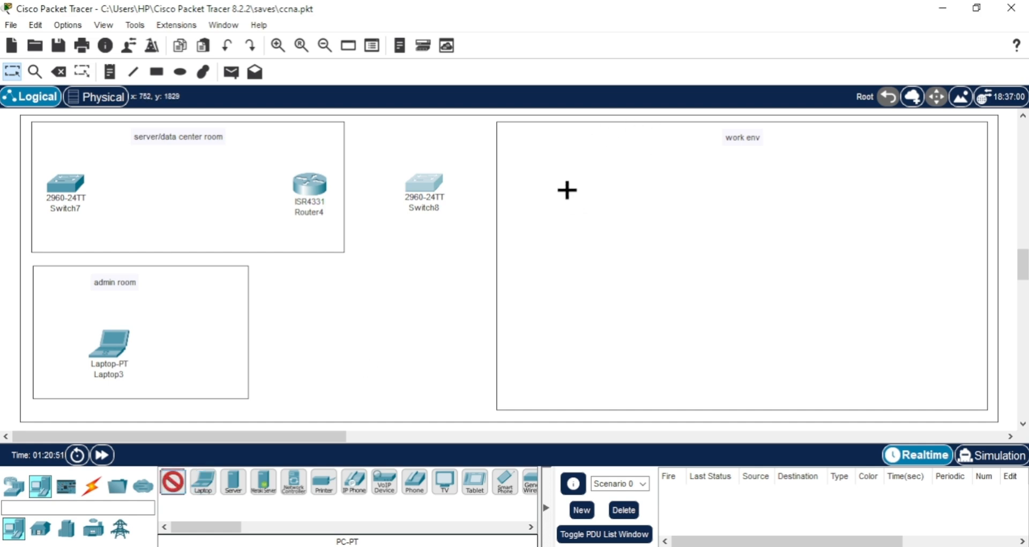
pyautogui.click(532, 181)
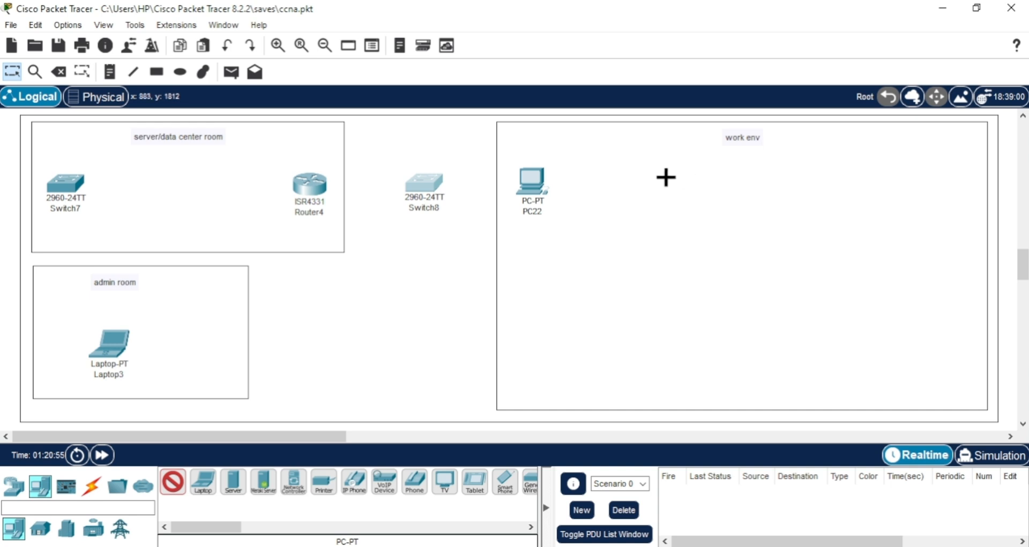
pyautogui.click(684, 169)
pyautogui.click(872, 169)
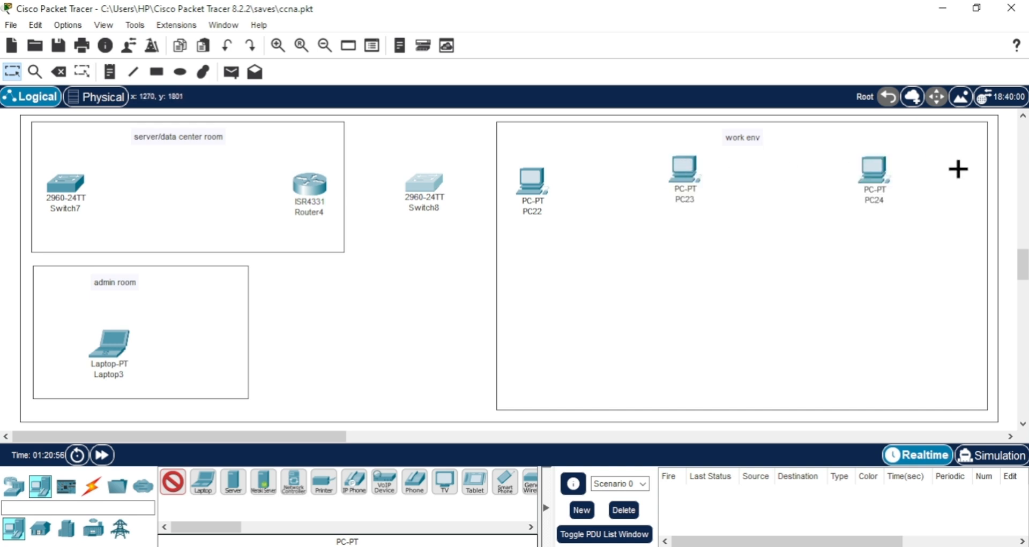
pyautogui.click(528, 302)
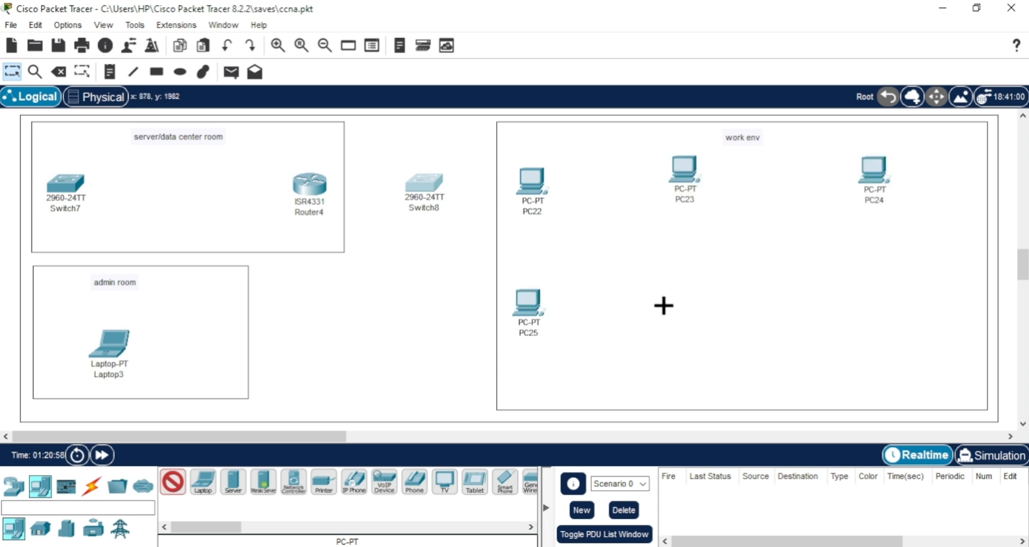
pyautogui.click(679, 298)
pyautogui.click(877, 284)
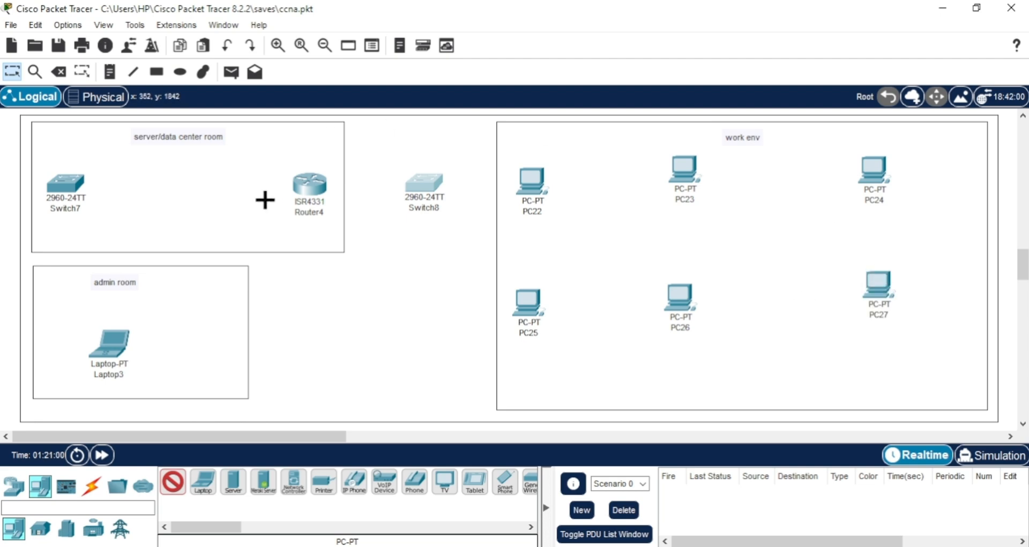
pyautogui.press('Escape')
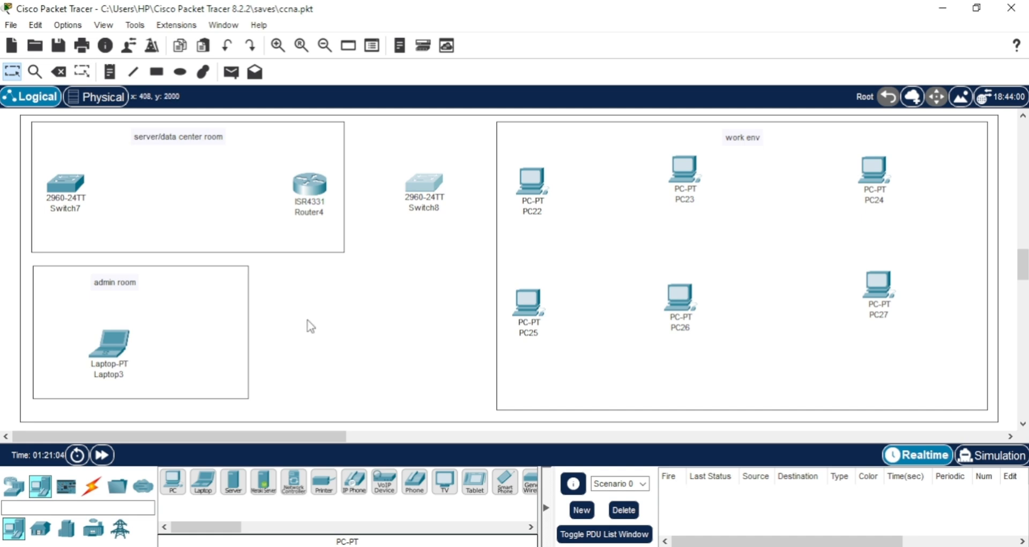
# Cable Switch7 to the laptop and to Router4, and Router4 to Switch8, using the automatically chosen connection type.
pyautogui.click(91, 486)
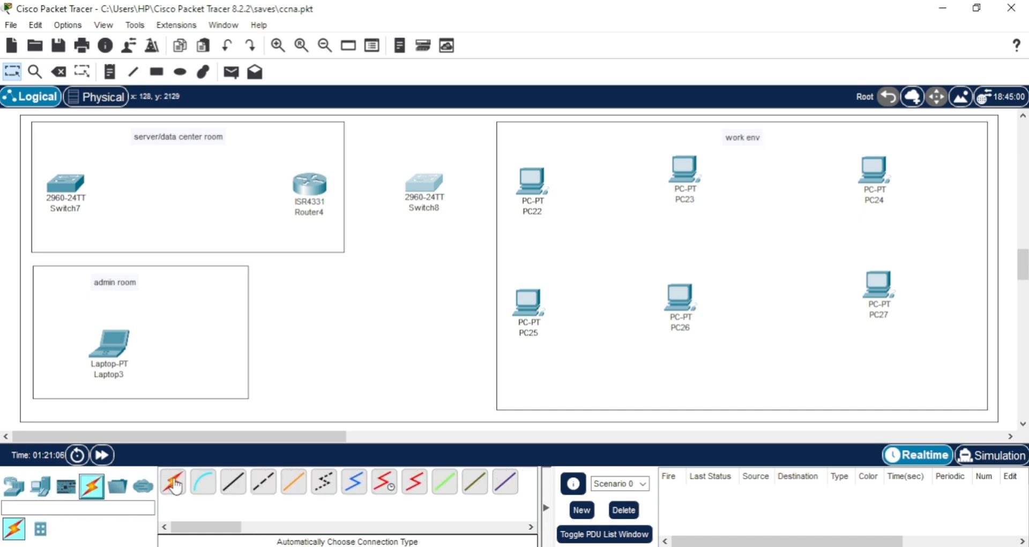
pyautogui.click(175, 485)
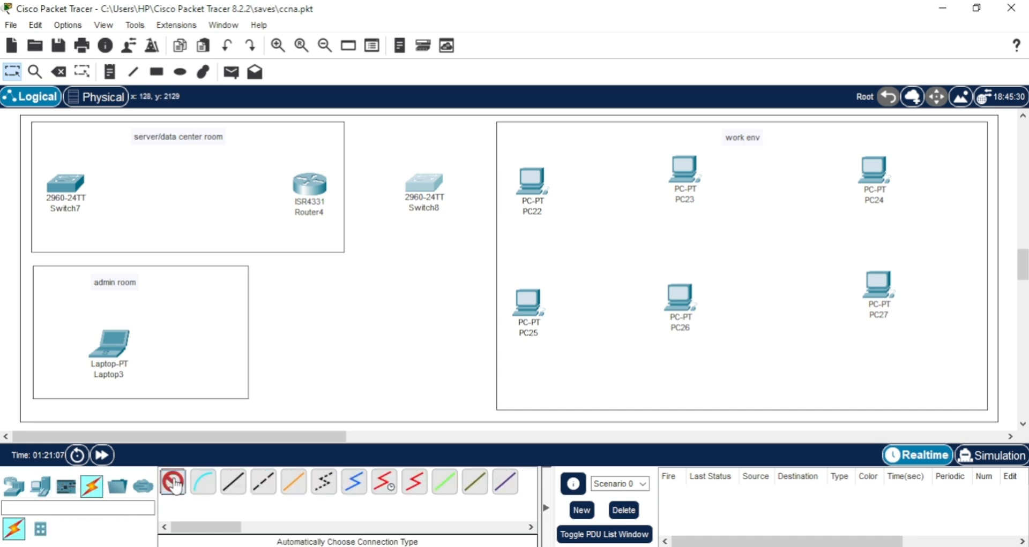
pyautogui.click(65, 183)
pyautogui.click(105, 347)
pyautogui.click(65, 183)
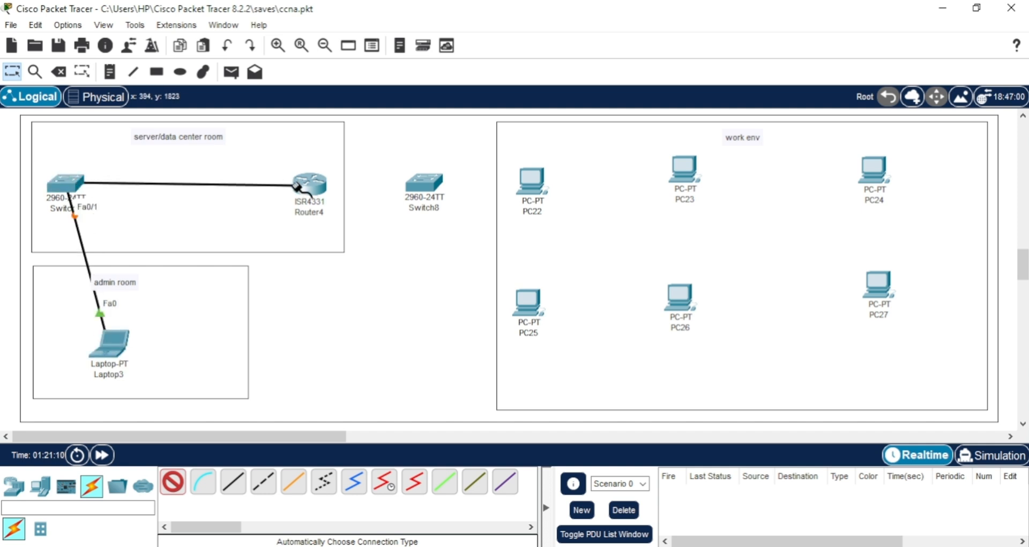
pyautogui.click(315, 185)
pyautogui.click(315, 185)
pyautogui.click(423, 184)
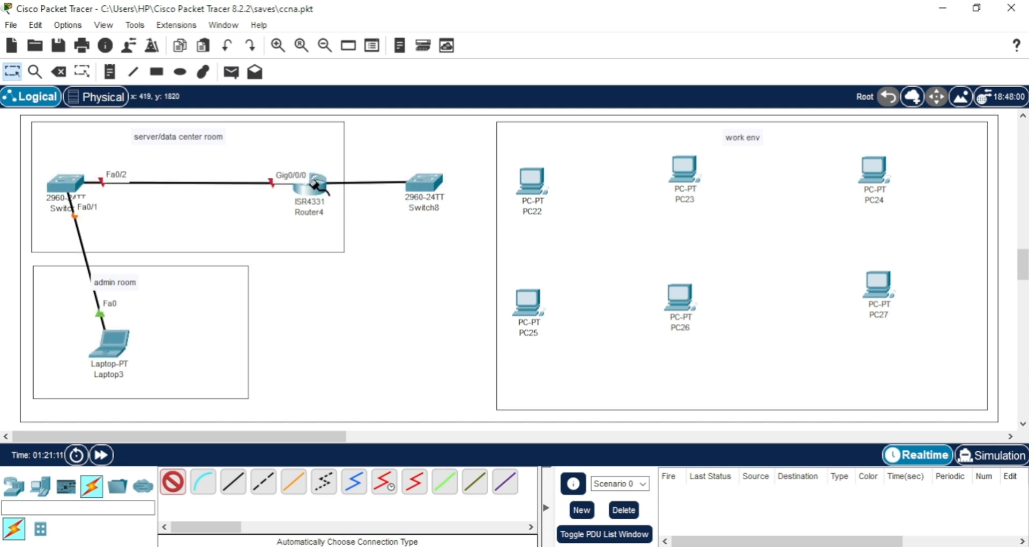
# Cable Switch8 to each upper-row PC in work env: PC22, PC23 and PC24.
pyautogui.click(427, 183)
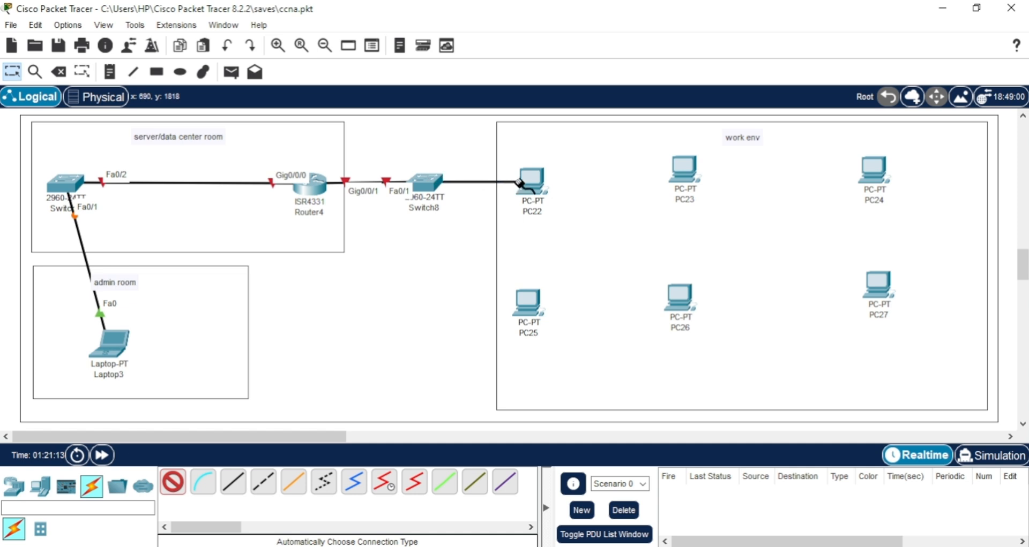
pyautogui.click(519, 182)
pyautogui.click(426, 182)
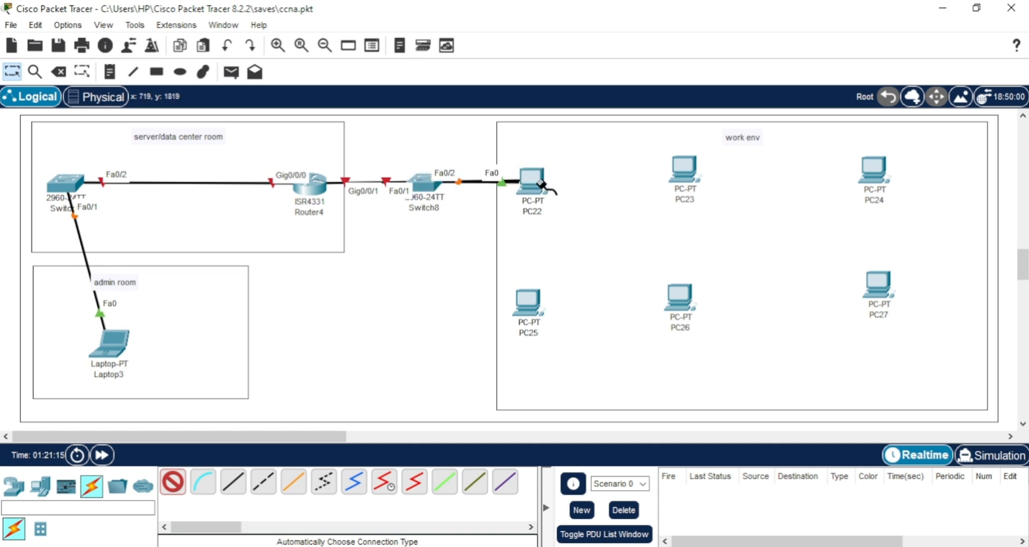
pyautogui.click(689, 178)
pyautogui.click(424, 183)
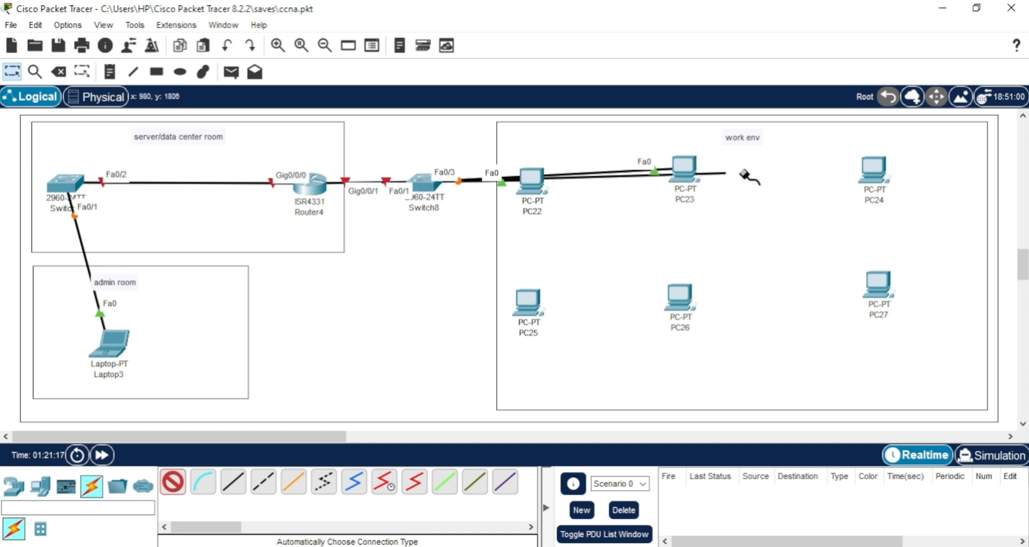
pyautogui.click(868, 170)
# Cable Switch8 to each lower-row PC in work env: PC25, PC26 and PC27.
pyautogui.click(427, 184)
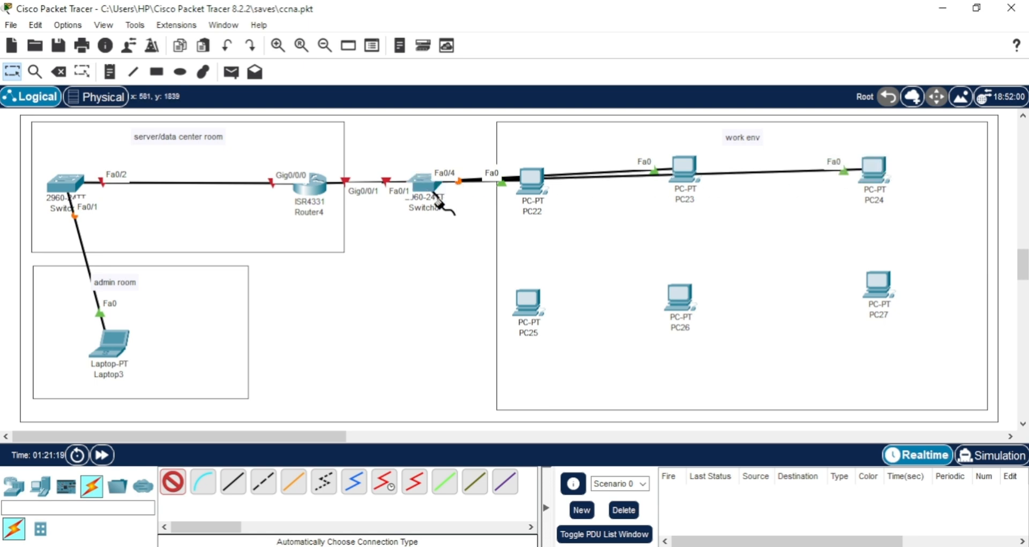
pyautogui.click(533, 312)
pyautogui.click(432, 185)
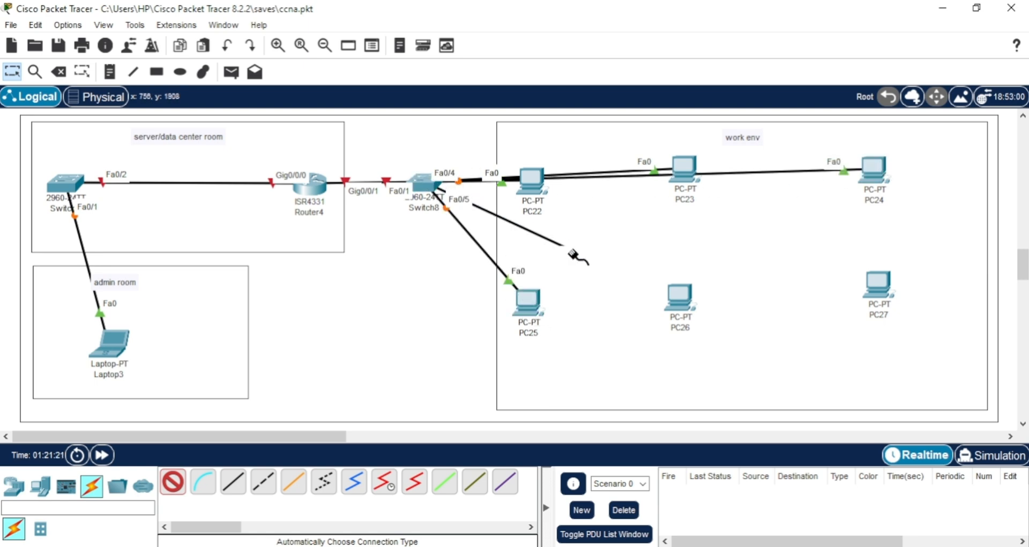
pyautogui.click(684, 305)
pyautogui.click(429, 183)
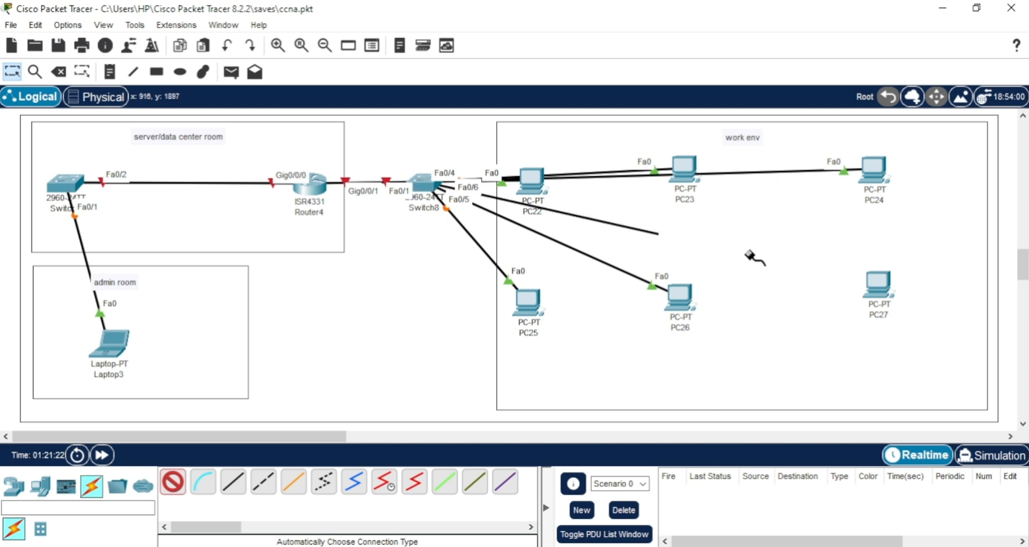
pyautogui.click(879, 290)
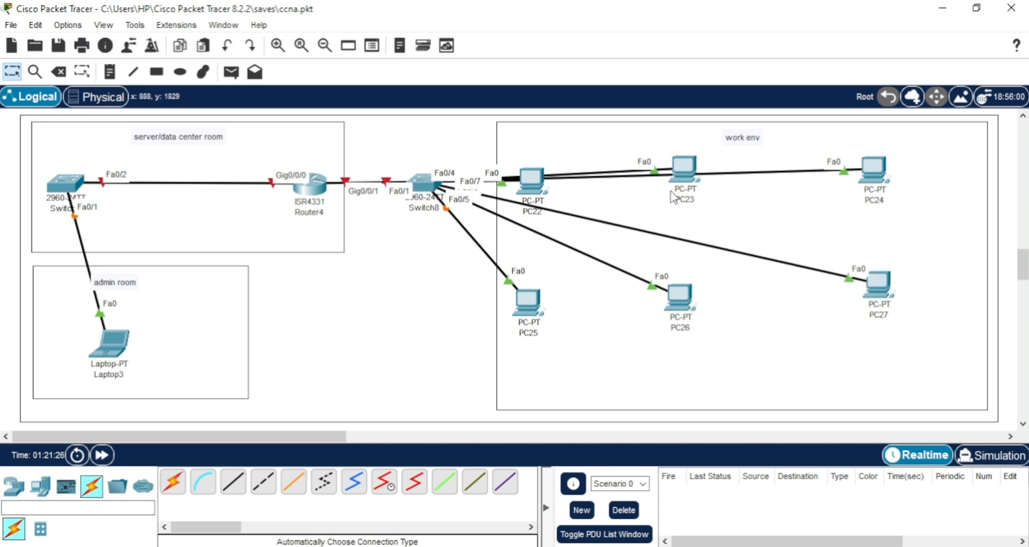
# Shift PC23, PC24 and PC27 slightly down so each lines up with the other PCs in its row.
pyautogui.moveTo(674, 170); pyautogui.dragTo(681, 176)
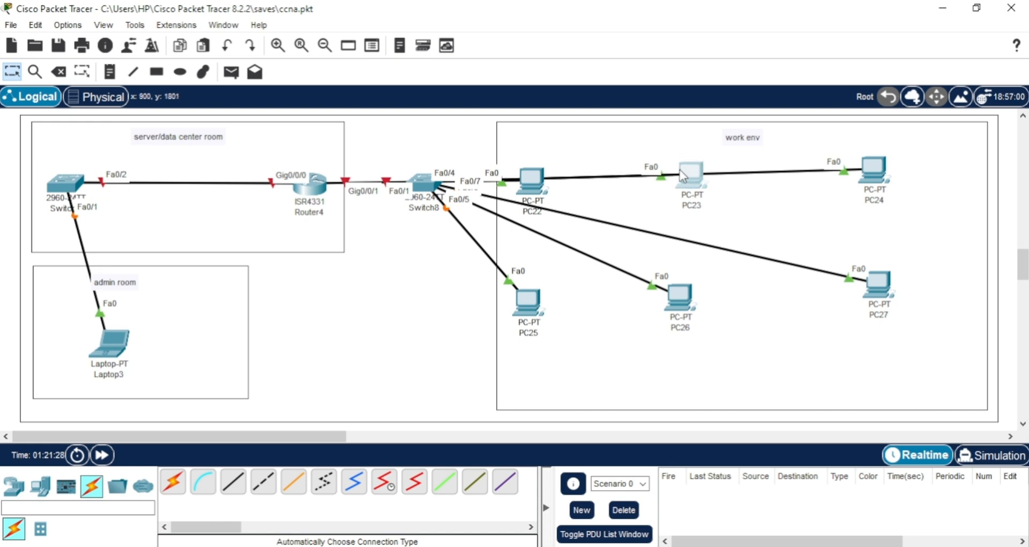
pyautogui.moveTo(872, 170); pyautogui.dragTo(876, 178)
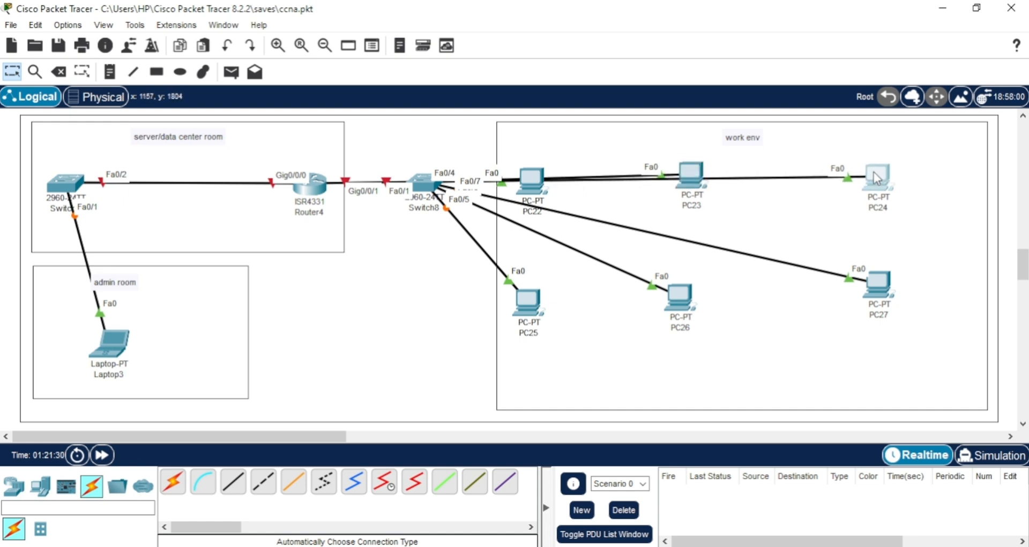
pyautogui.moveTo(694, 172); pyautogui.dragTo(693, 178)
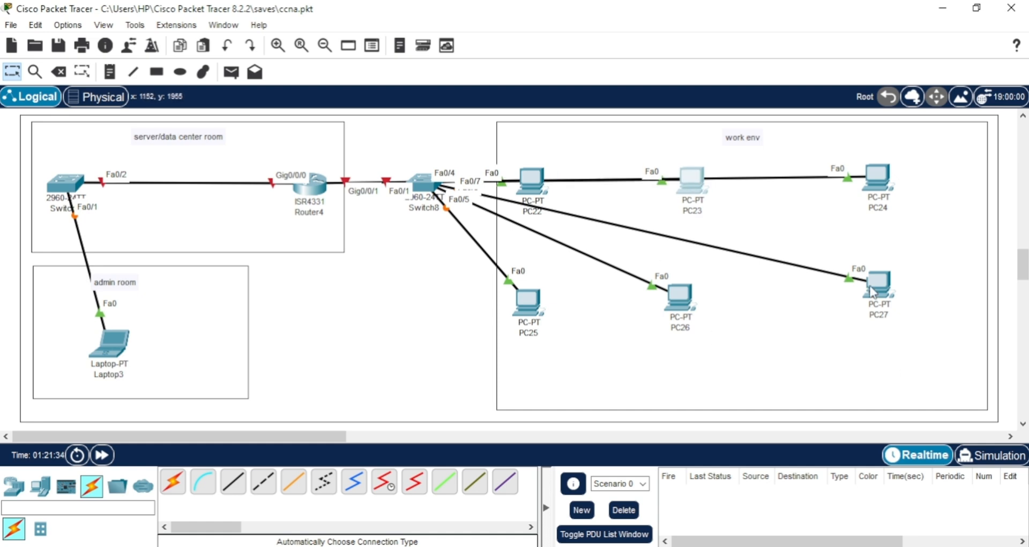
pyautogui.moveTo(873, 285); pyautogui.dragTo(876, 298)
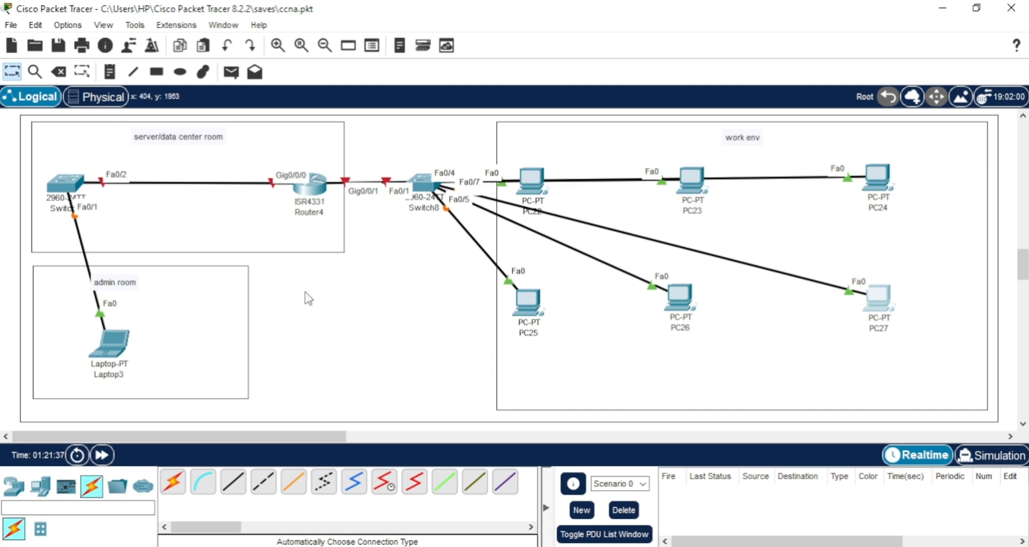
# Reposition Switch7 directly above the admin room laptop and level with Router4.
pyautogui.moveTo(63, 182); pyautogui.dragTo(104, 178)
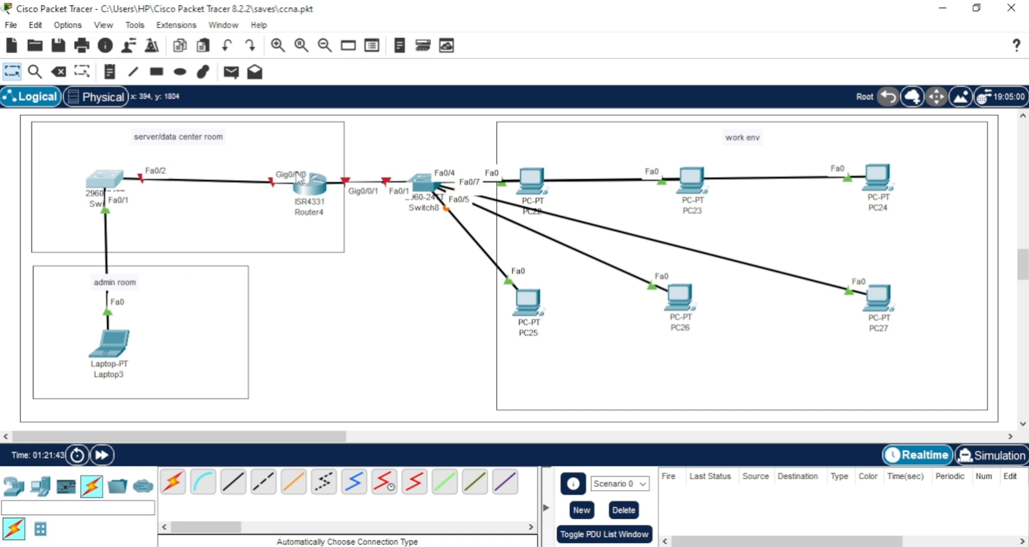
pyautogui.moveTo(110, 184); pyautogui.dragTo(112, 194)
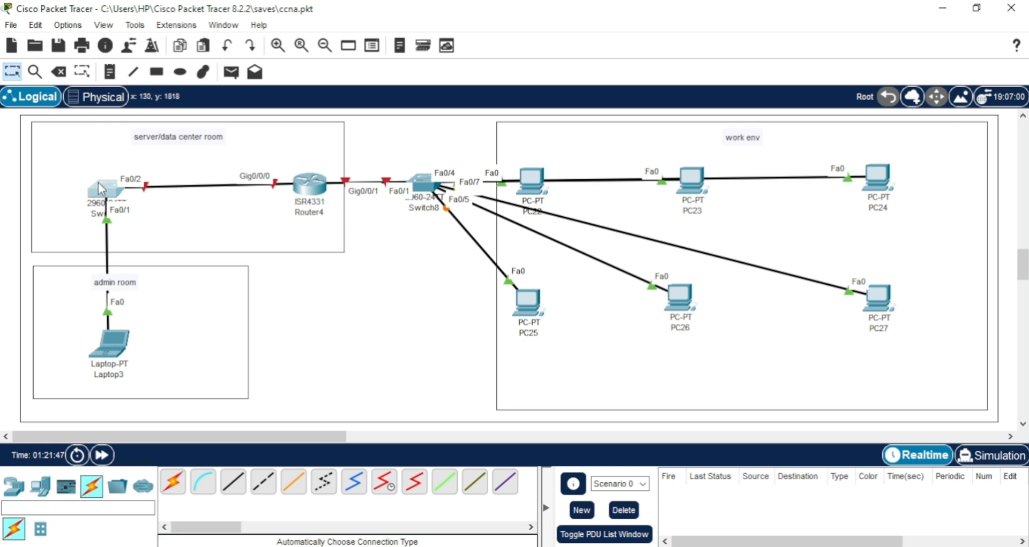
pyautogui.moveTo(103, 190); pyautogui.dragTo(105, 184)
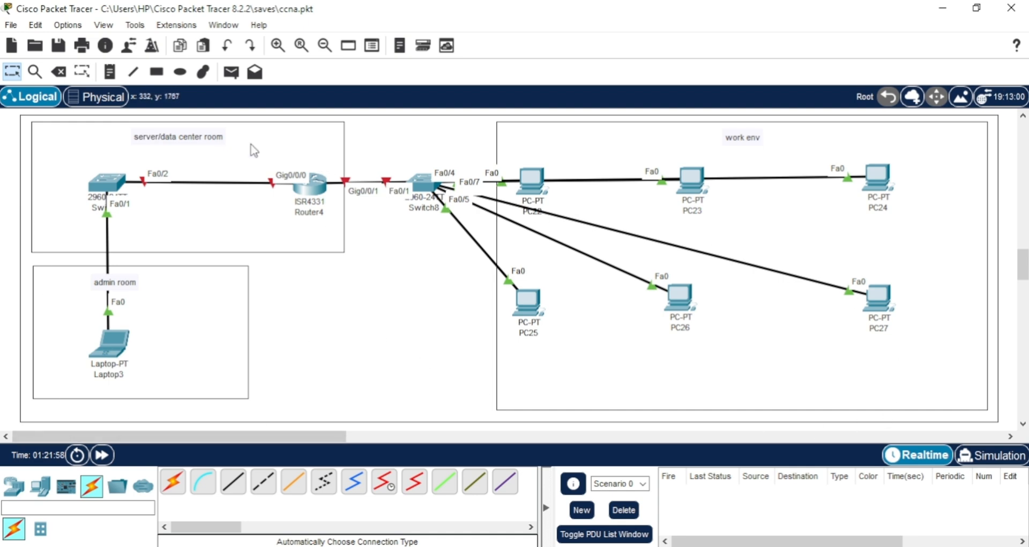
# Add the text label "192.168.0.0" on the link between Switch7 and Router4.
pyautogui.click(109, 71)
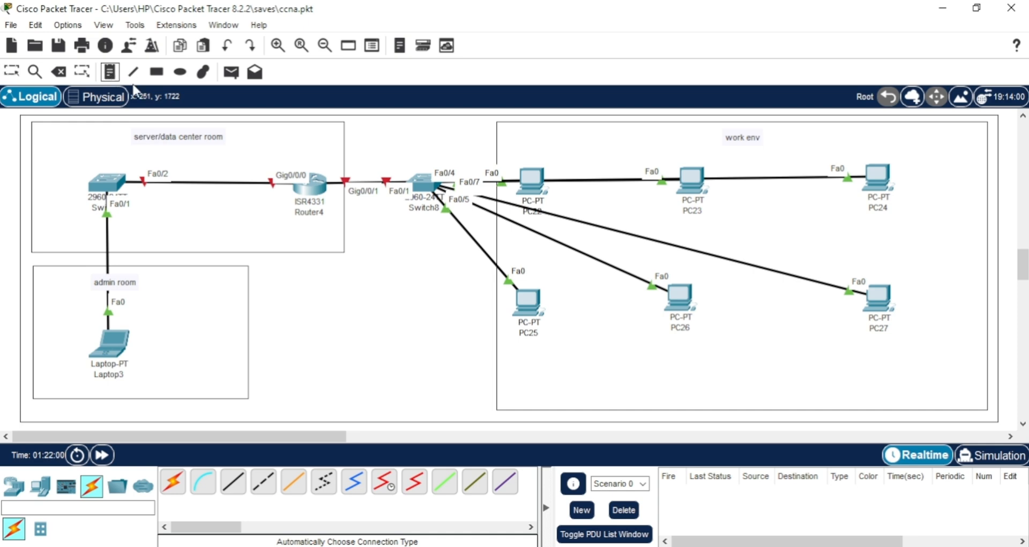
pyautogui.click(192, 168)
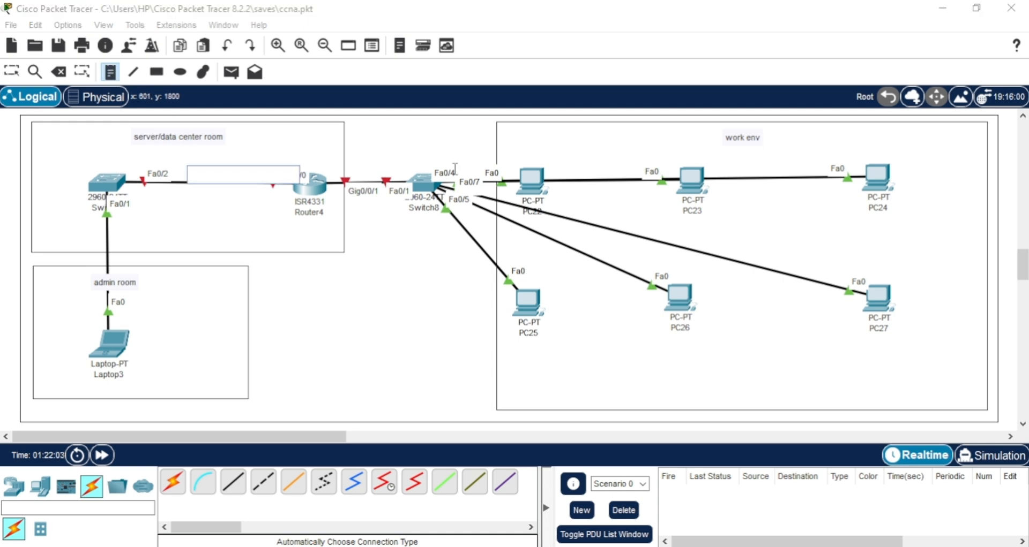
pyautogui.write('192.168.0.0')
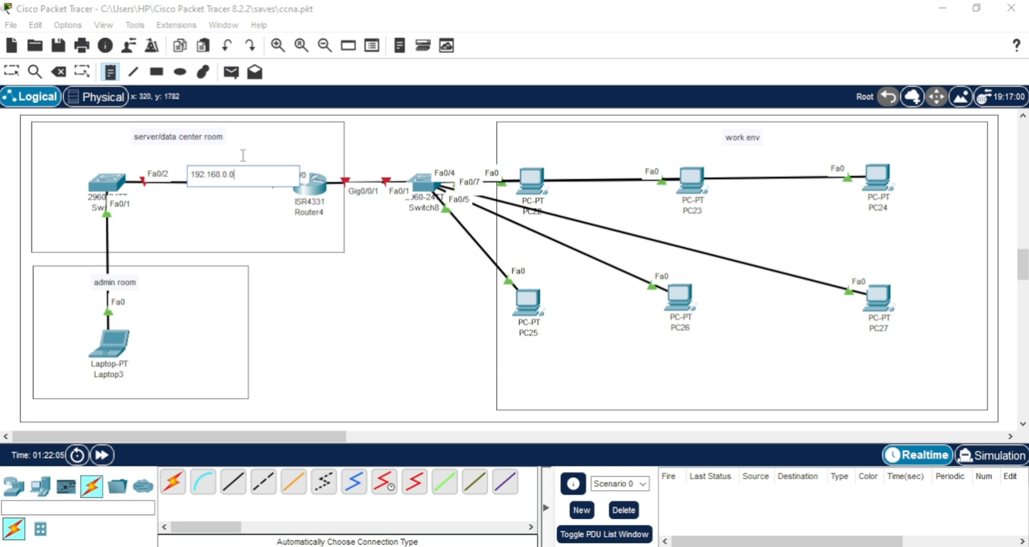
pyautogui.click(227, 177)
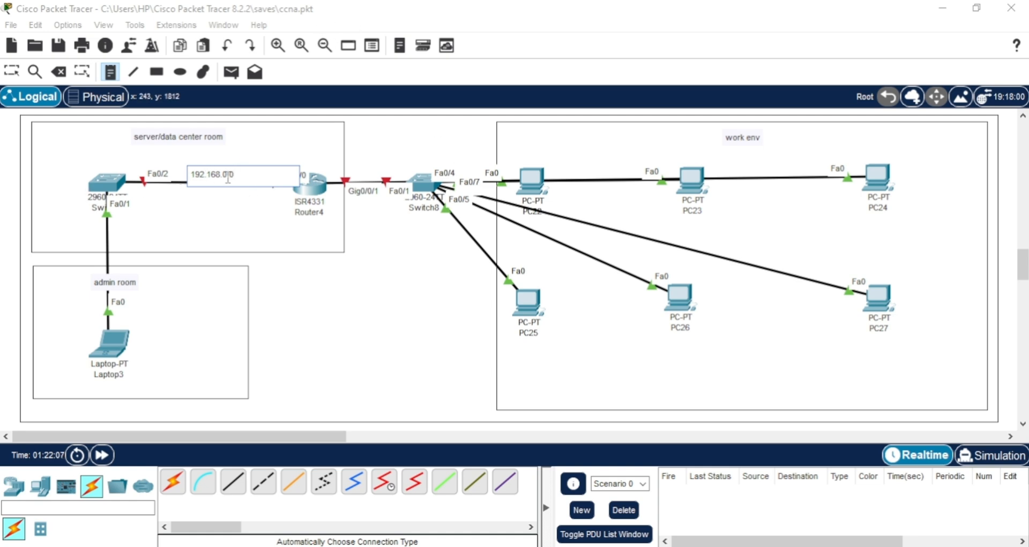
# Add the text label "192.168.1.0" on the link between Router4 and Switch8.
pyautogui.click(355, 166)
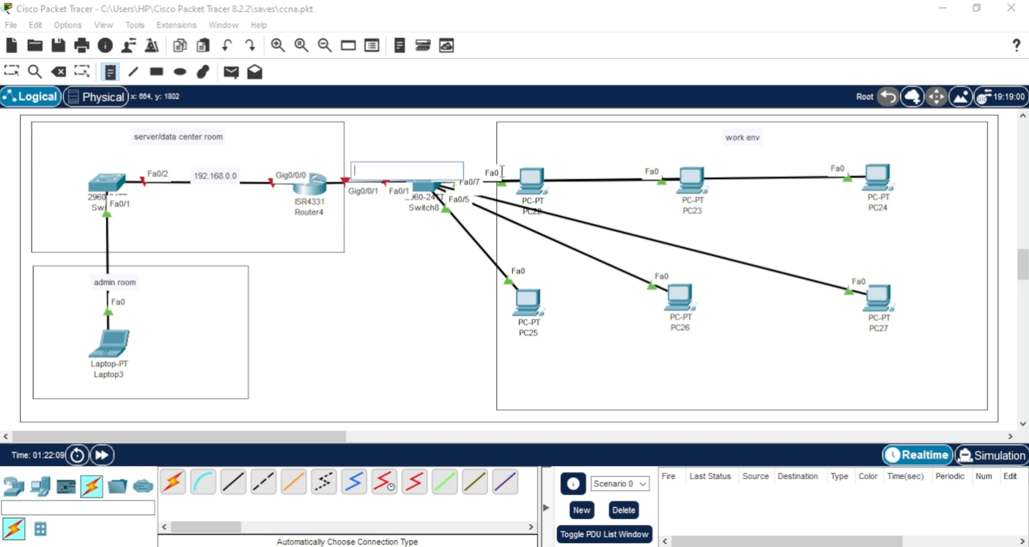
pyautogui.write('192.168.0.0')
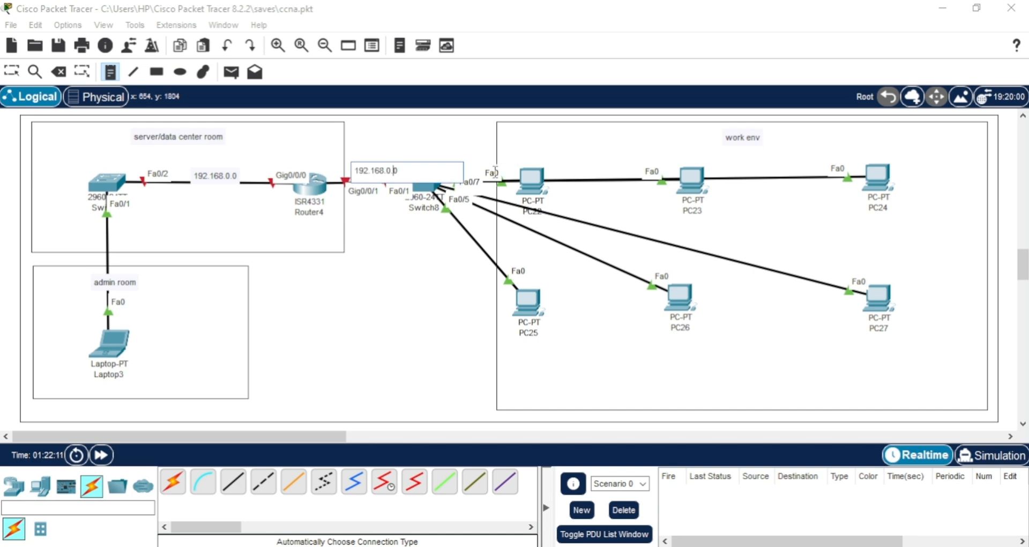
pyautogui.press('Left')
pyautogui.press('Left')
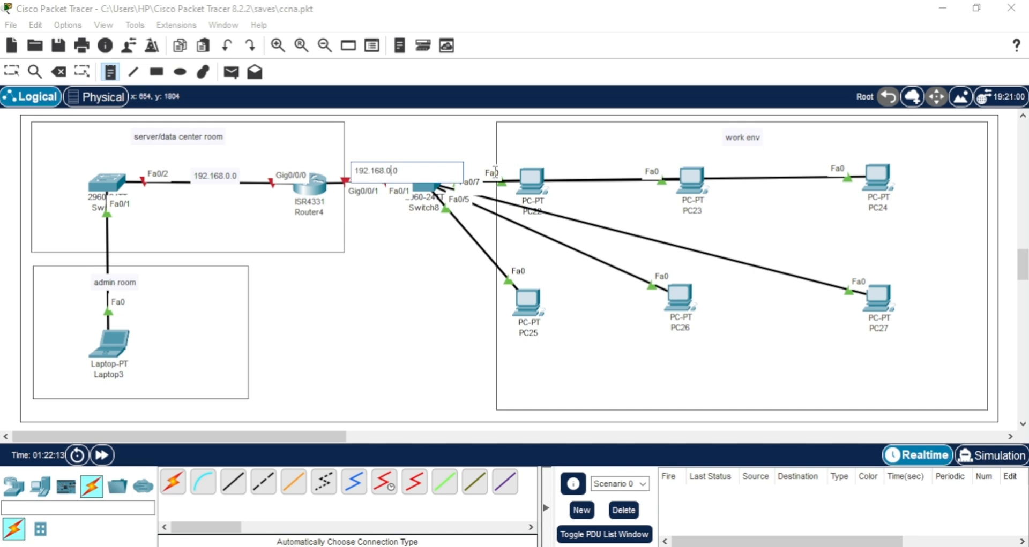
pyautogui.write('1')
pyautogui.press('BackSpace')
pyautogui.press('BackSpace')
pyautogui.write('1')
pyautogui.press('Escape')
# Reposition the 192.168.0.0 and 192.168.1.0 labels so both sit just above their links at matching height.
pyautogui.moveTo(369, 174); pyautogui.dragTo(369, 162)
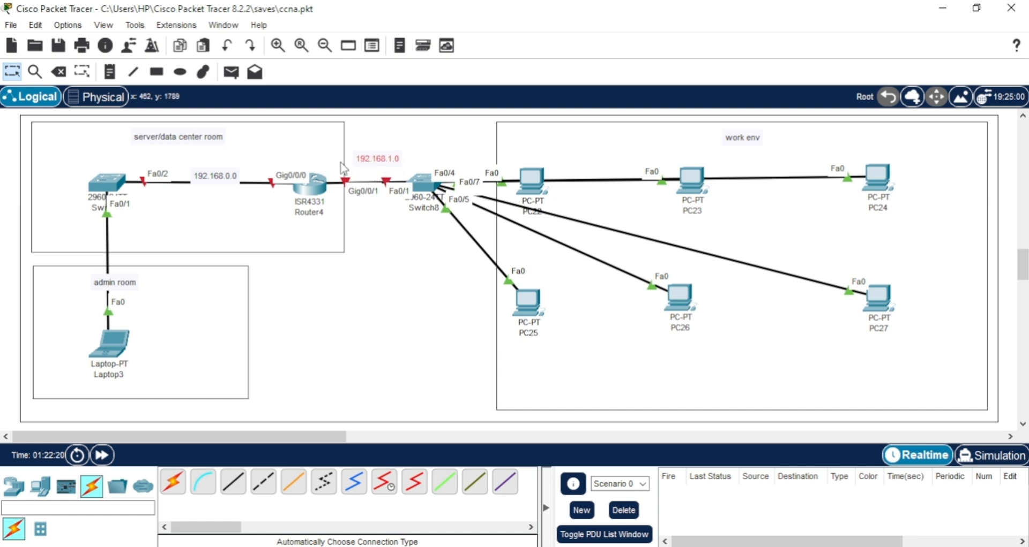
pyautogui.moveTo(211, 178); pyautogui.dragTo(210, 169)
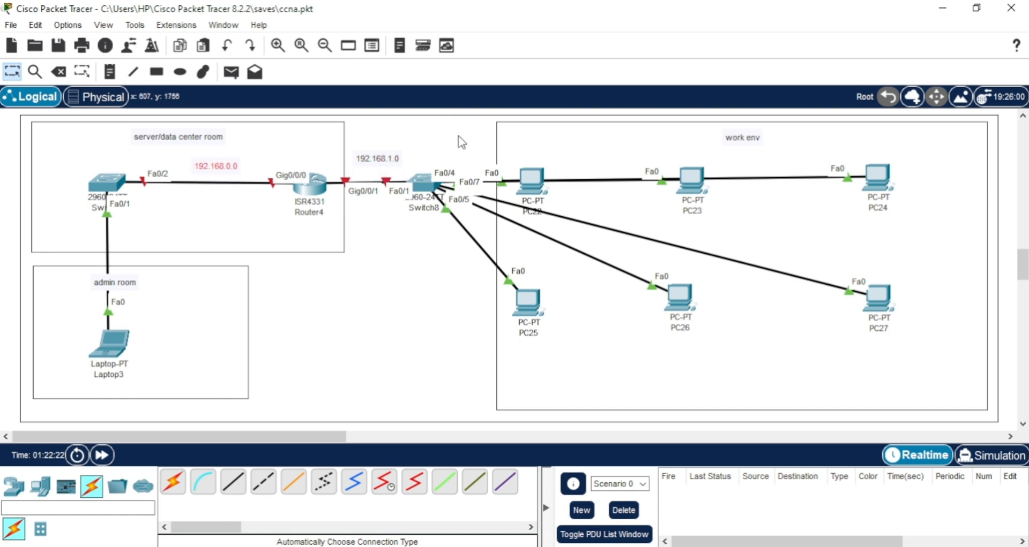
pyautogui.moveTo(383, 157); pyautogui.dragTo(384, 165)
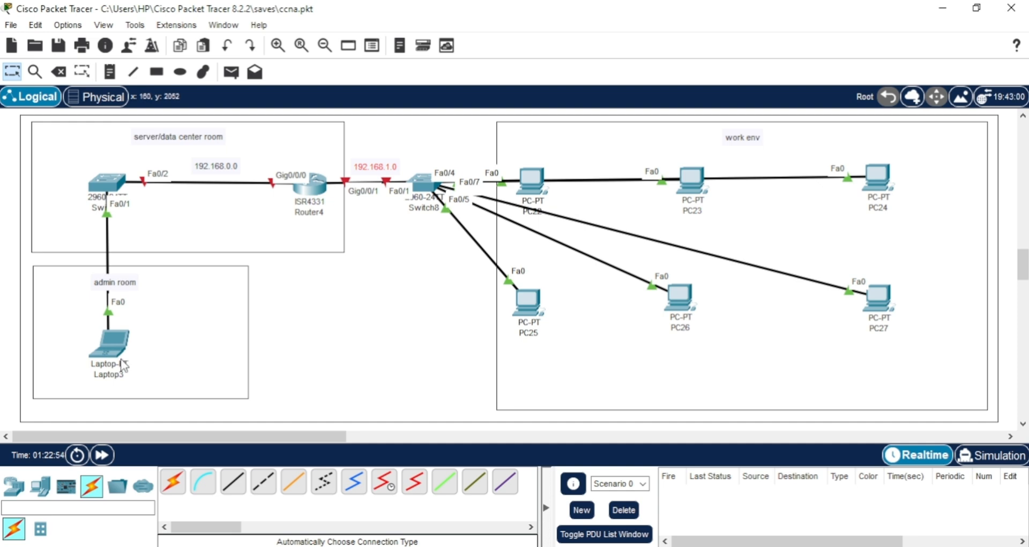
# Assign the admin room laptop the static IPv4 address 192.168.0.2 with subnet mask 255.255.255.0.
pyautogui.click(103, 342)
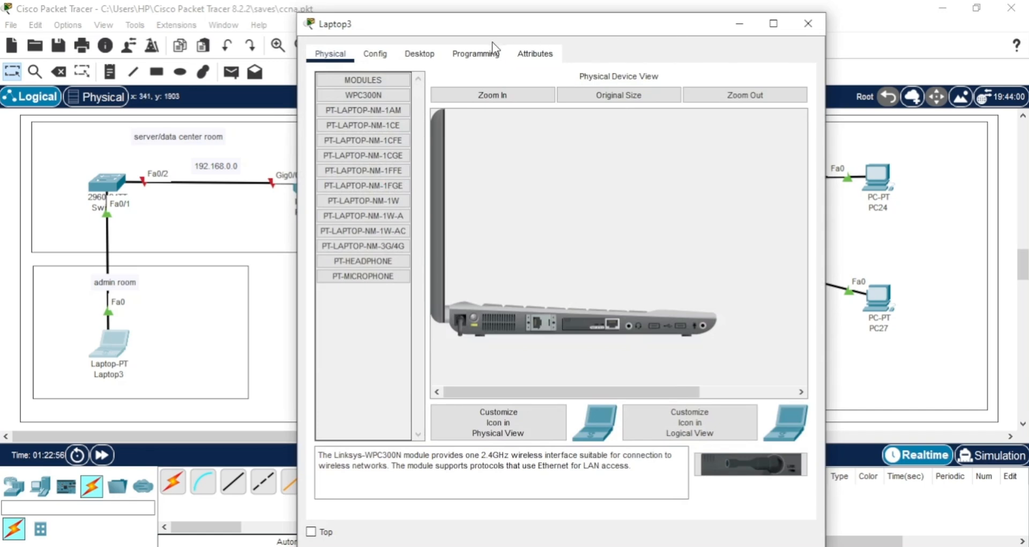
pyautogui.click(419, 53)
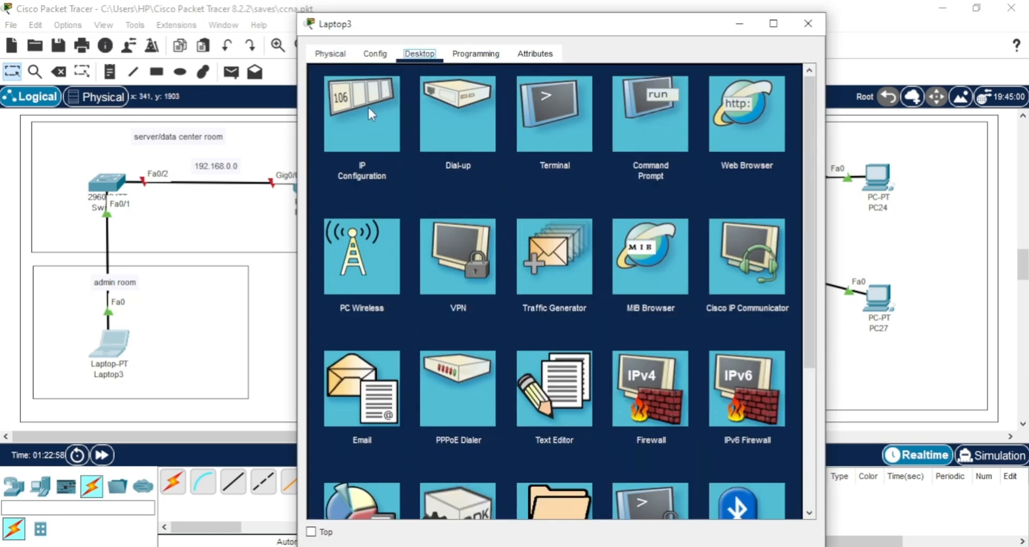
pyautogui.click(367, 105)
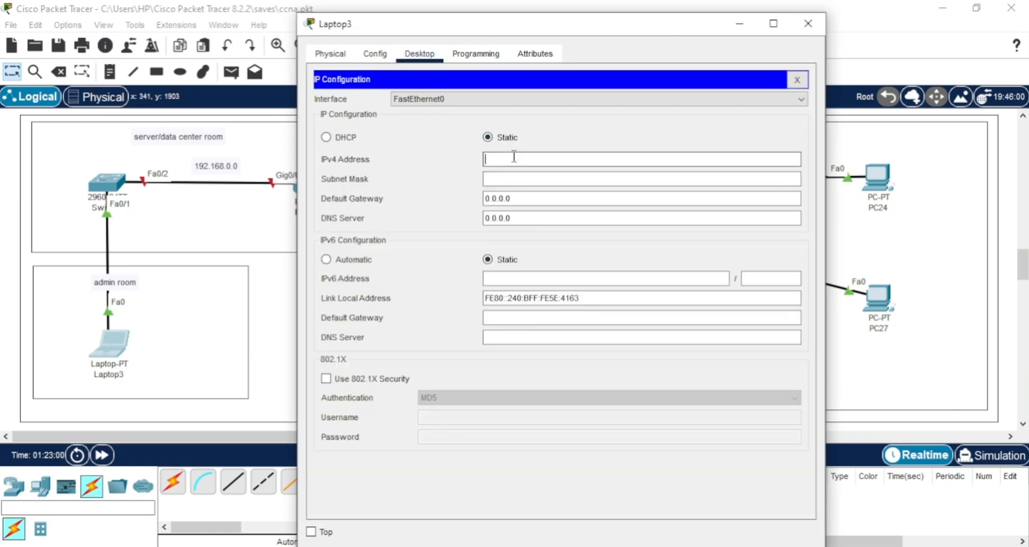
pyautogui.click(486, 160)
pyautogui.write('192.168.0.0')
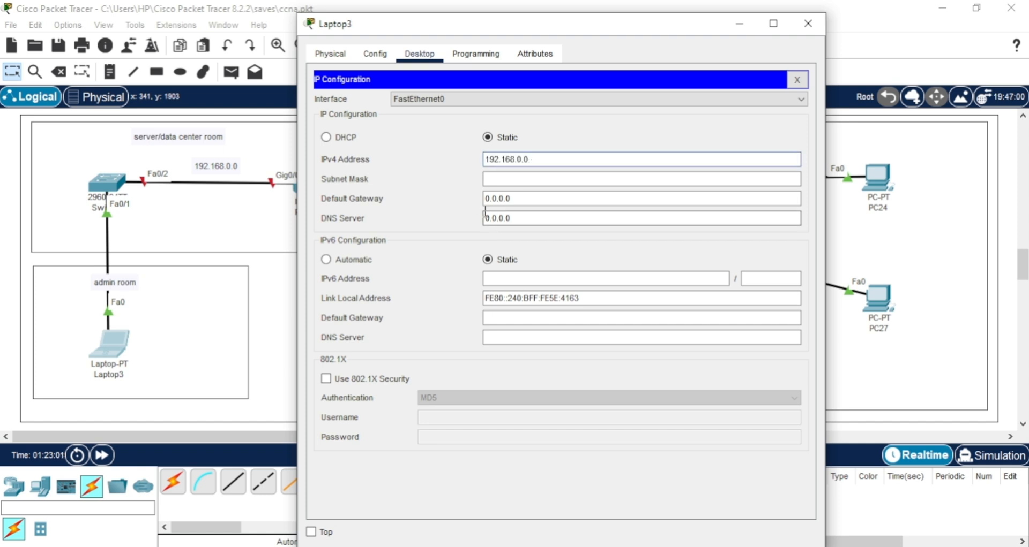
pyautogui.press('BackSpace')
pyautogui.write('2')
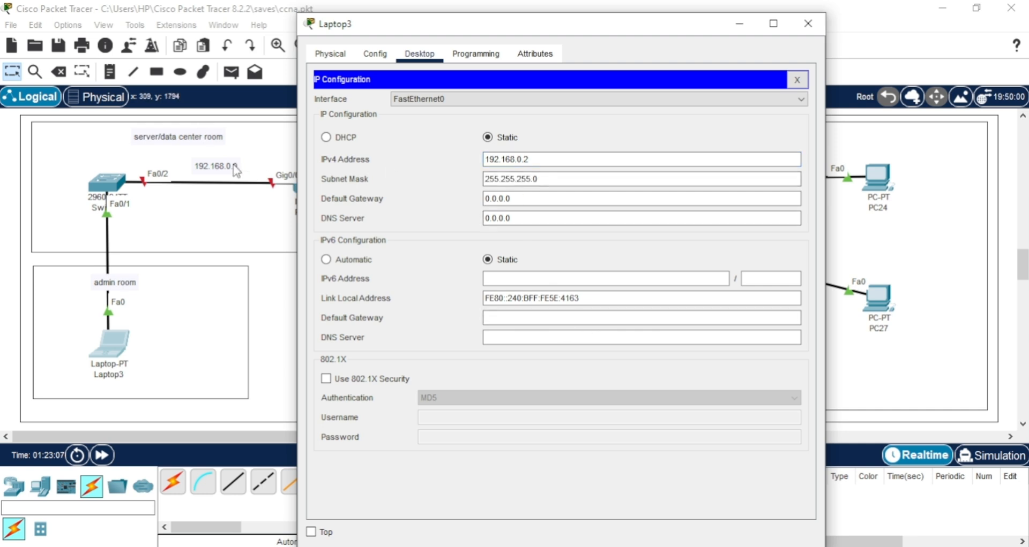
# Set the laptop's IPv4 default gateway to 192.168.0.1 and close its configuration window.
pyautogui.click(542, 196)
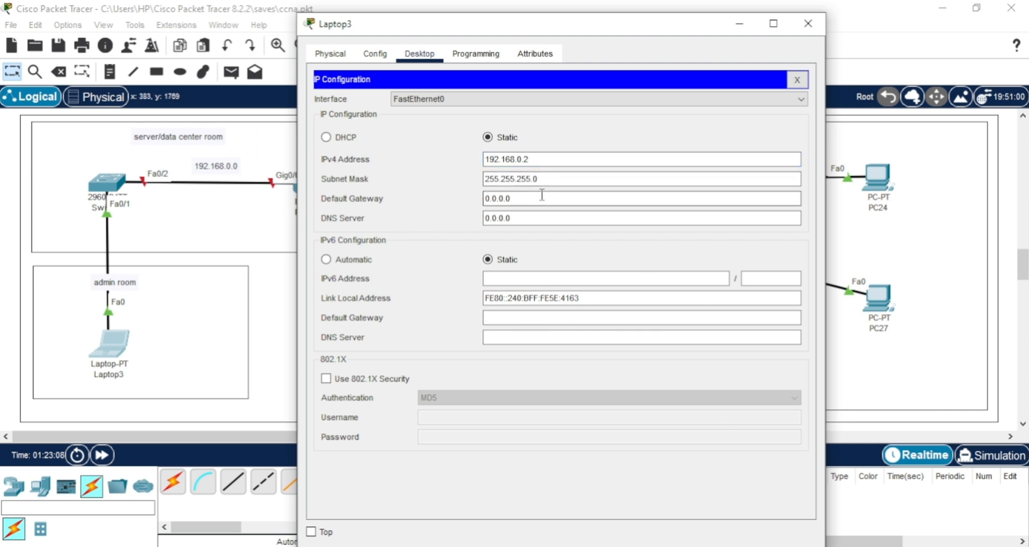
pyautogui.moveTo(541, 196); pyautogui.dragTo(445, 185)
pyautogui.write('192.168.0.0')
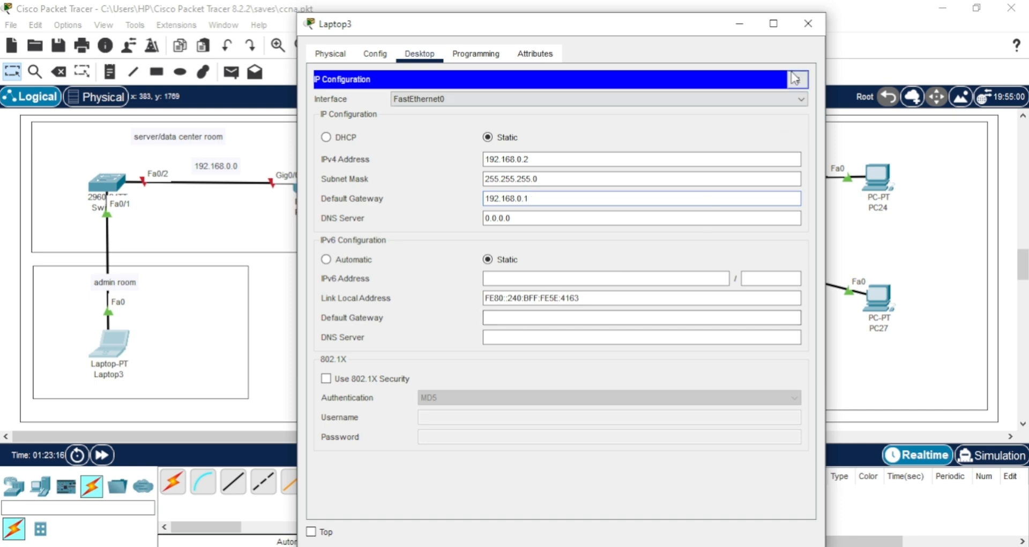
pyautogui.click(805, 35)
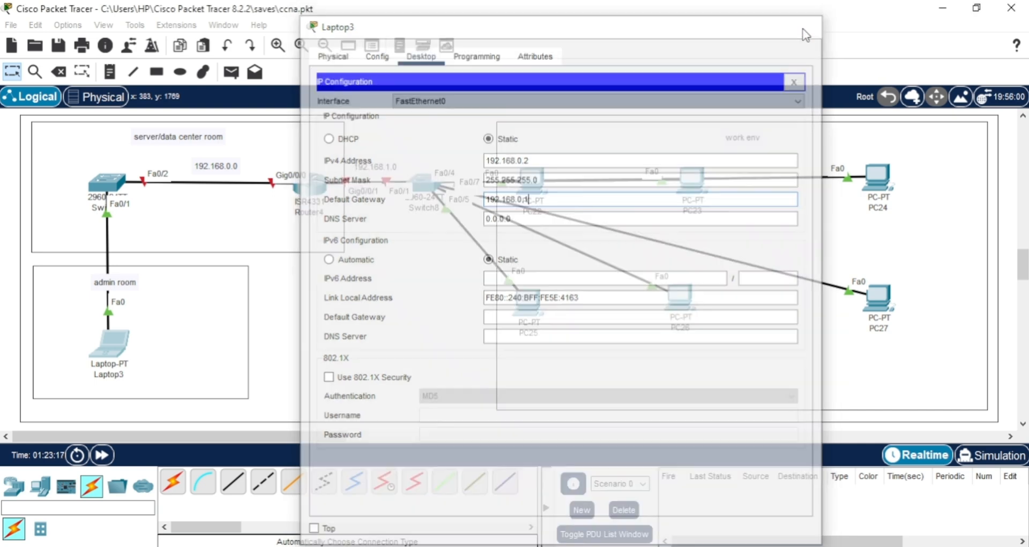
# Open Router4's GigabitEthernet0/0/0 interface settings and turn the port on.
pyautogui.click(311, 188)
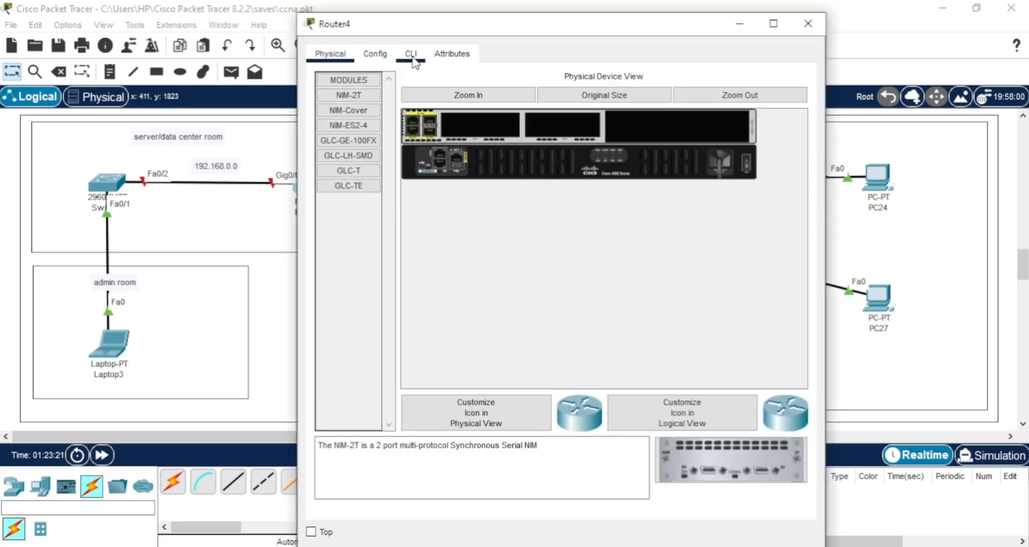
pyautogui.click(387, 60)
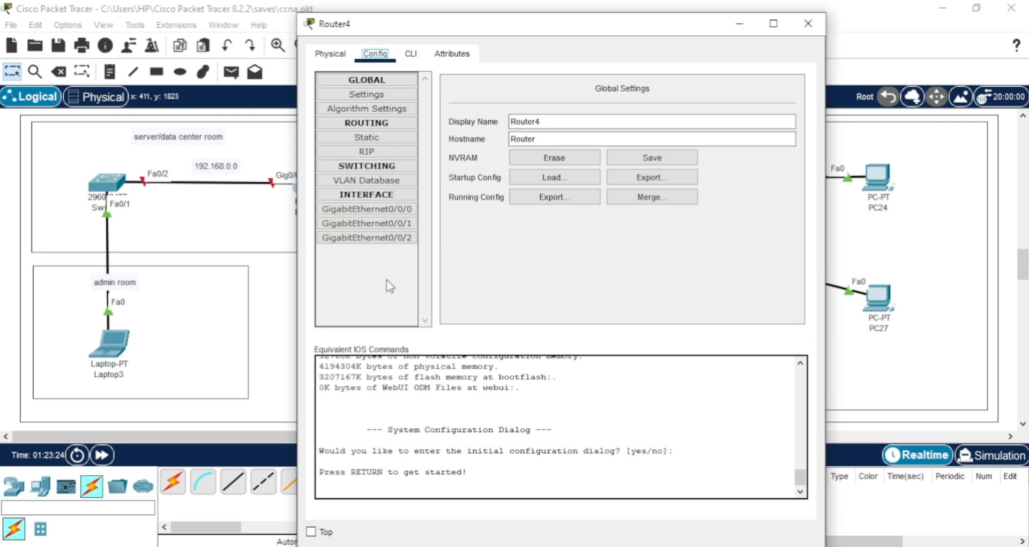
pyautogui.click(391, 212)
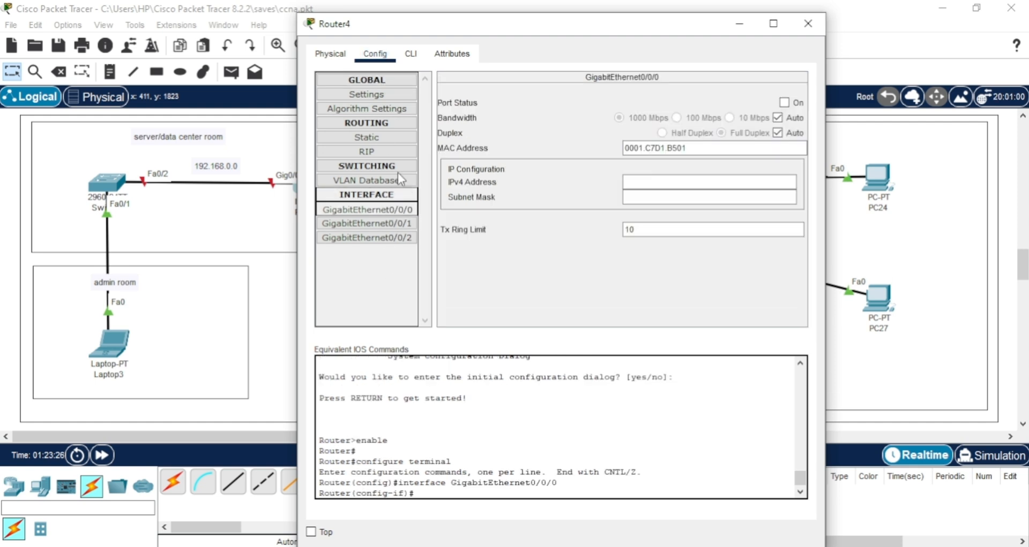
pyautogui.moveTo(422, 24); pyautogui.dragTo(468, 19)
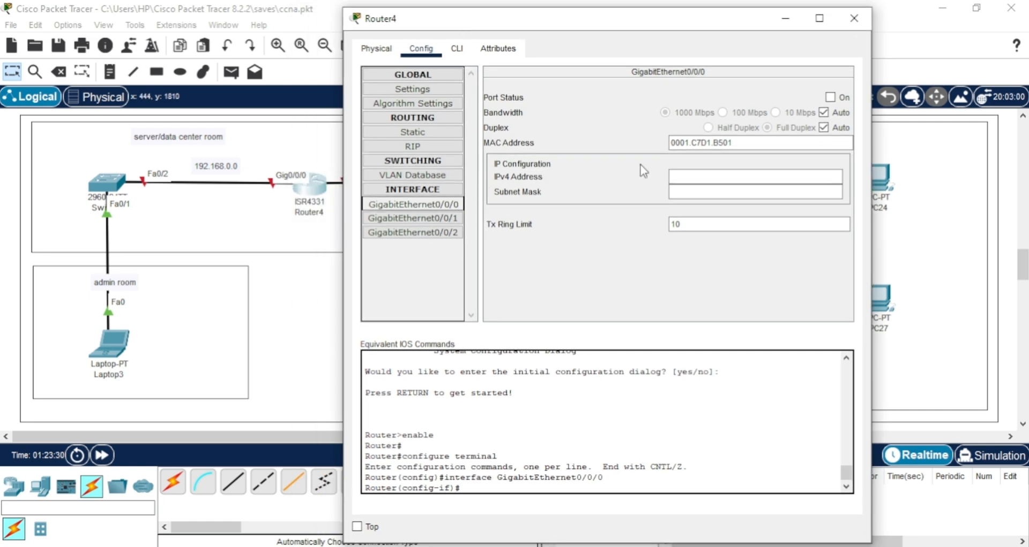
pyautogui.click(829, 97)
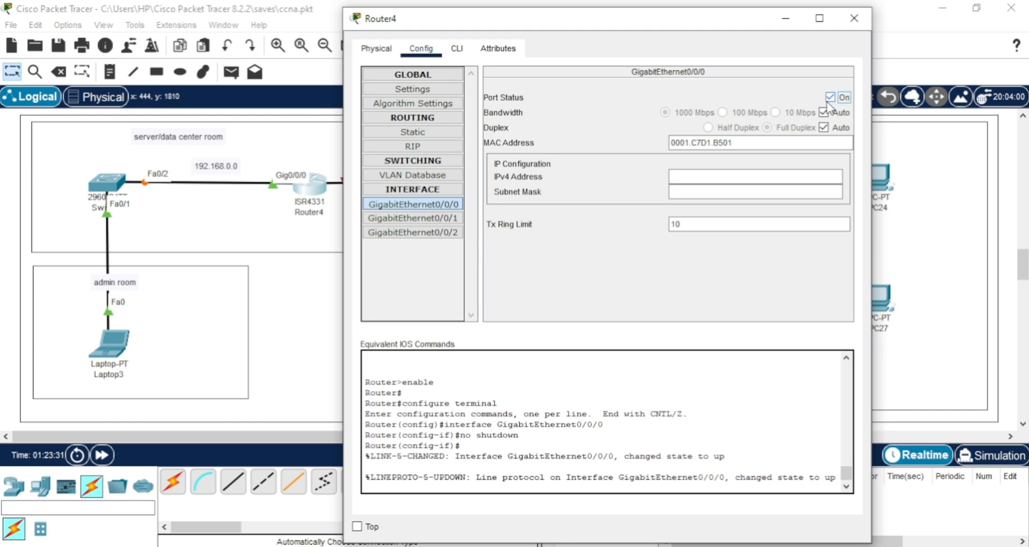
# Assign GigabitEthernet0/0/0 on Router4 the IPv4 address 192.168.0.1 with subnet mask 255.255.255.0.
pyautogui.click(761, 173)
pyautogui.write('192.168.0.01')
pyautogui.press('BackSpace')
pyautogui.press('BackSpace')
pyautogui.write('1')
pyautogui.click(731, 194)
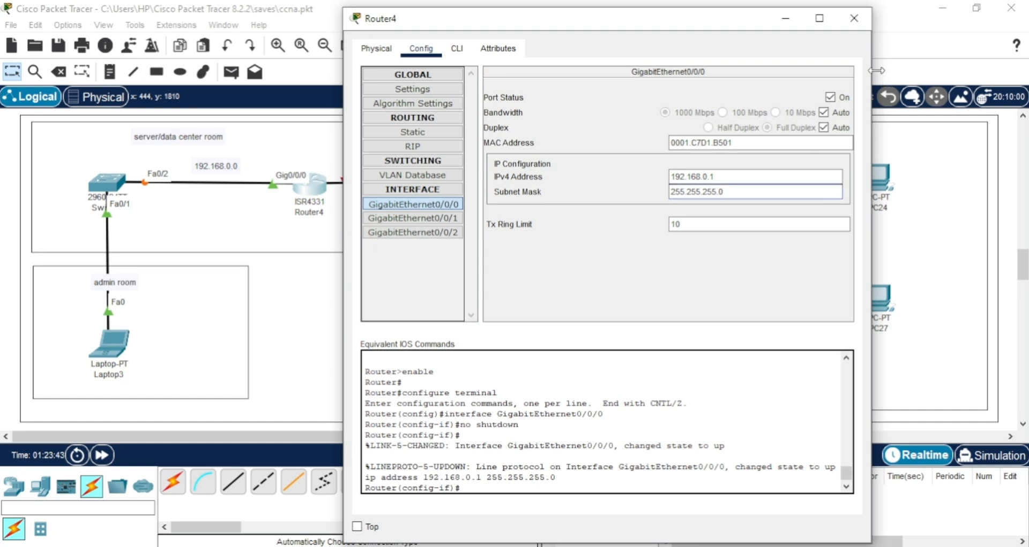
# Turn on Router4's GigabitEthernet0/0/1 port, which faces Switch8.
pyautogui.moveTo(421, 18); pyautogui.dragTo(539, 20)
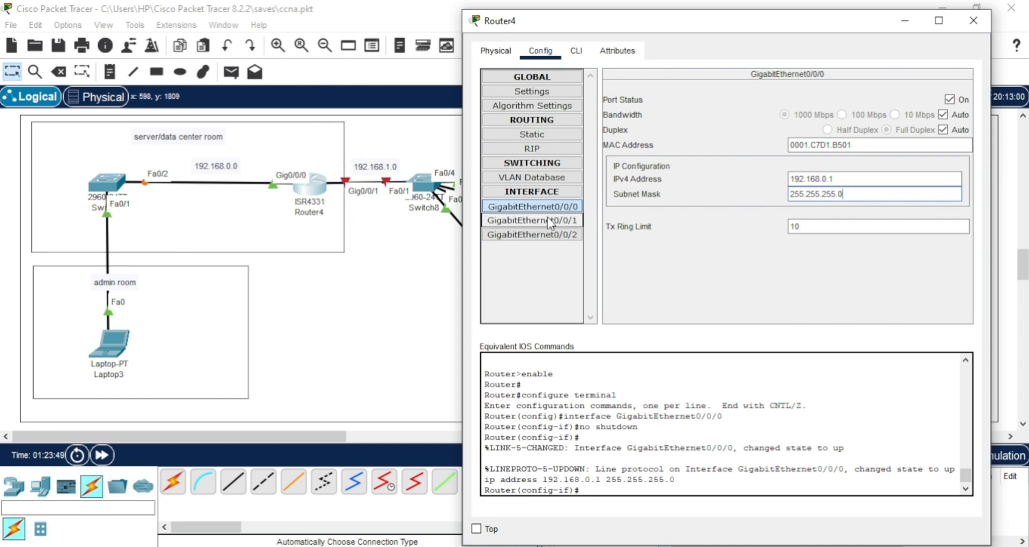
pyautogui.click(532, 220)
pyautogui.click(949, 99)
# Assign GigabitEthernet0/0/1 the IPv4 address 192.168.1.1 with mask 255.255.255.0 and close Router4's window.
pyautogui.click(866, 179)
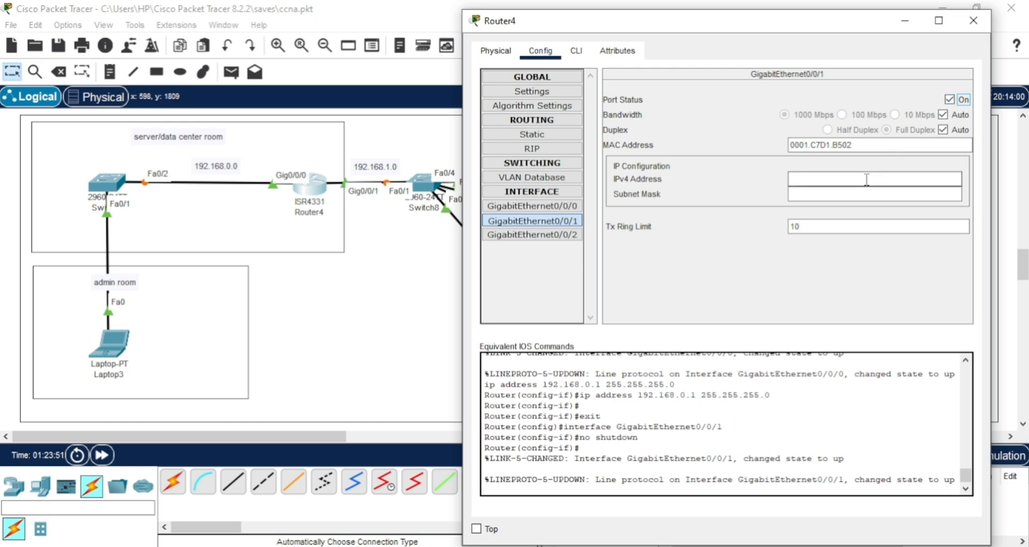
pyautogui.write('192.168.0.0')
pyautogui.press('Left')
pyautogui.press('BackSpace')
pyautogui.write('1')
pyautogui.click(861, 193)
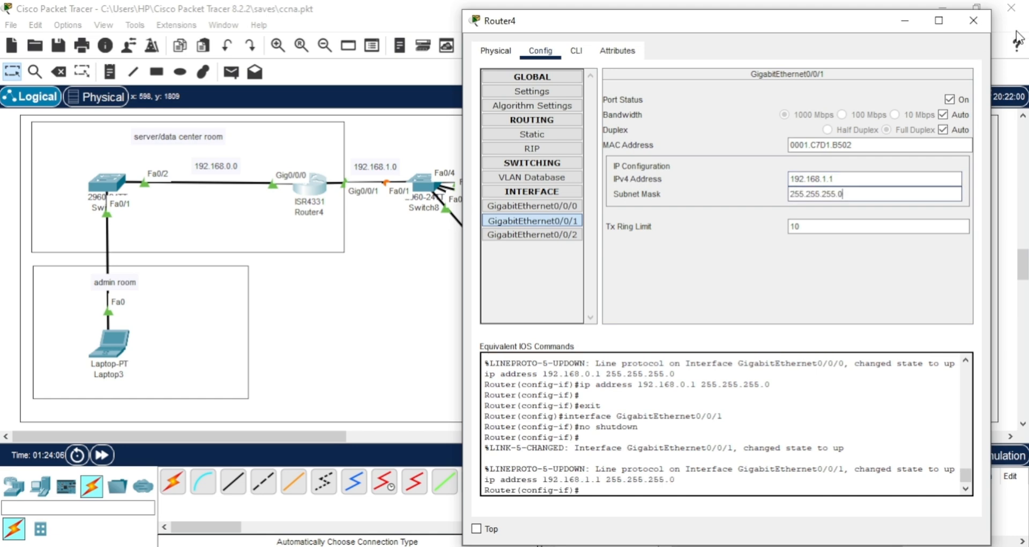
pyautogui.click(973, 20)
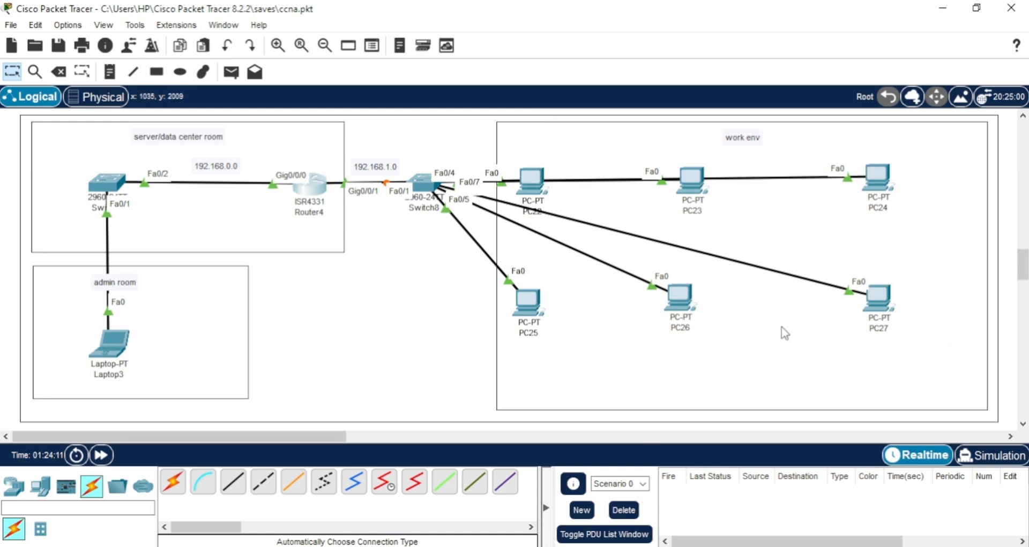
pyautogui.click(325, 339)
pyautogui.click(1005, 191)
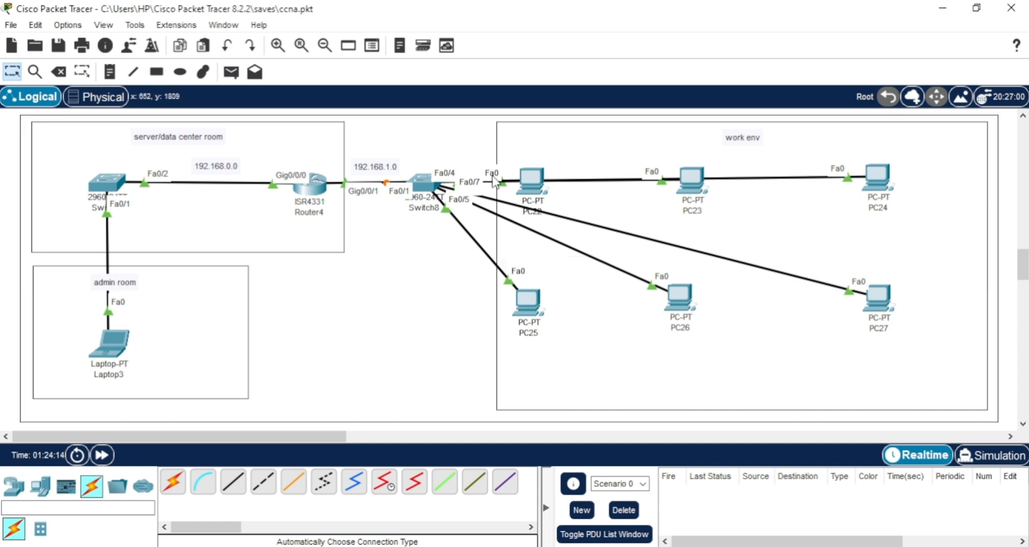
# Open Router4's IOS command line and bring up fresh prompts.
pyautogui.moveTo(320, 192)
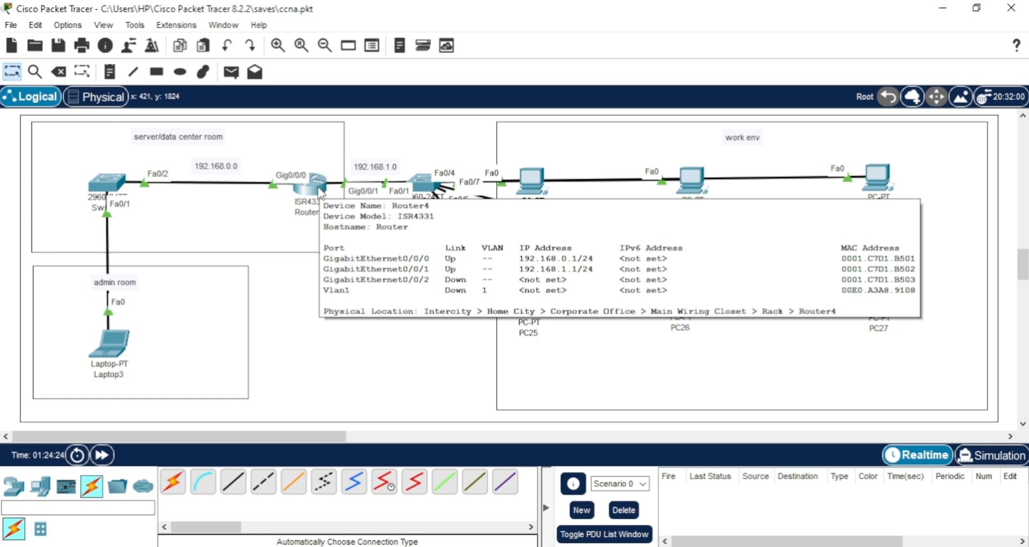
pyautogui.click(317, 188)
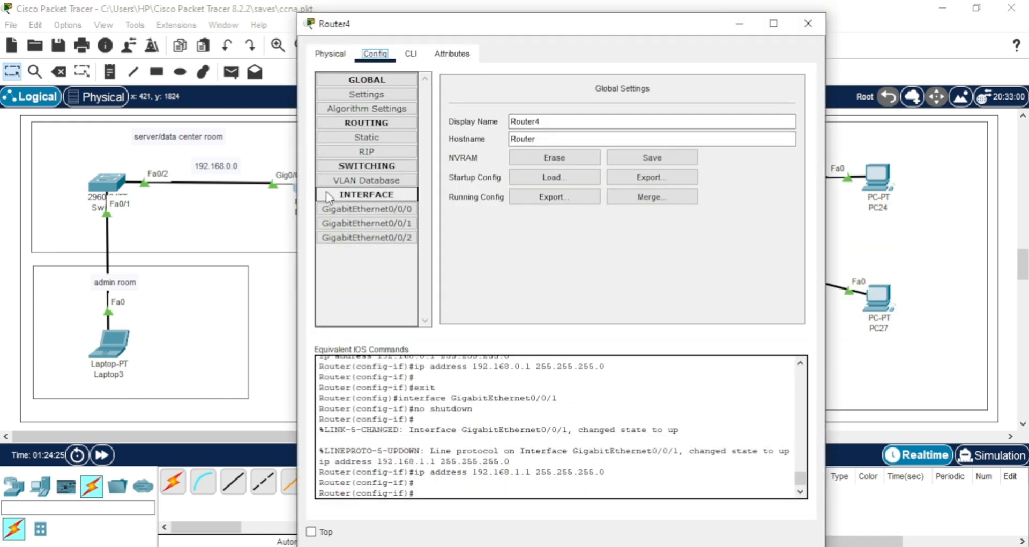
pyautogui.click(410, 54)
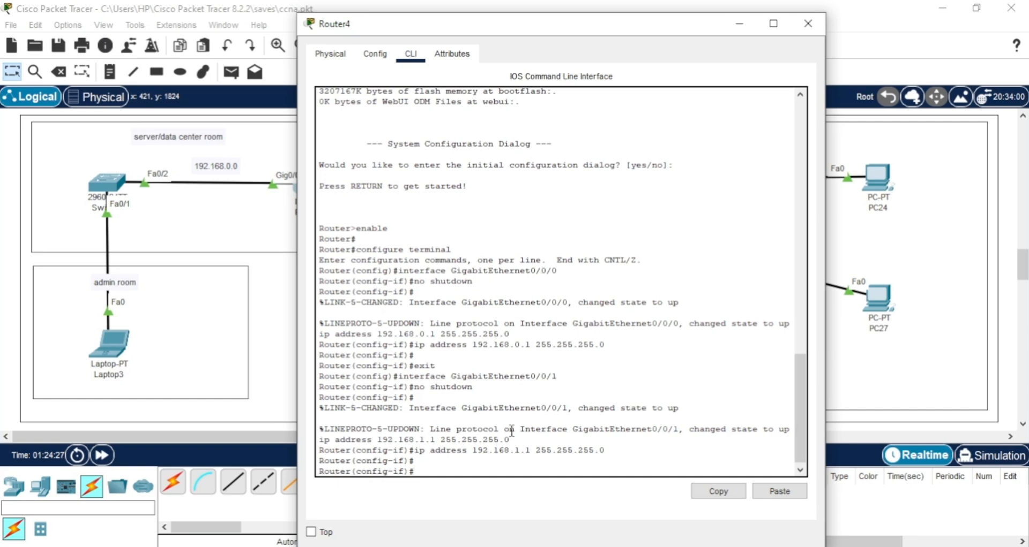
pyautogui.press('Return')
pyautogui.press('Return')
pyautogui.press('Return')
pyautogui.press('Return')
pyautogui.press('Return')
pyautogui.press('Return')
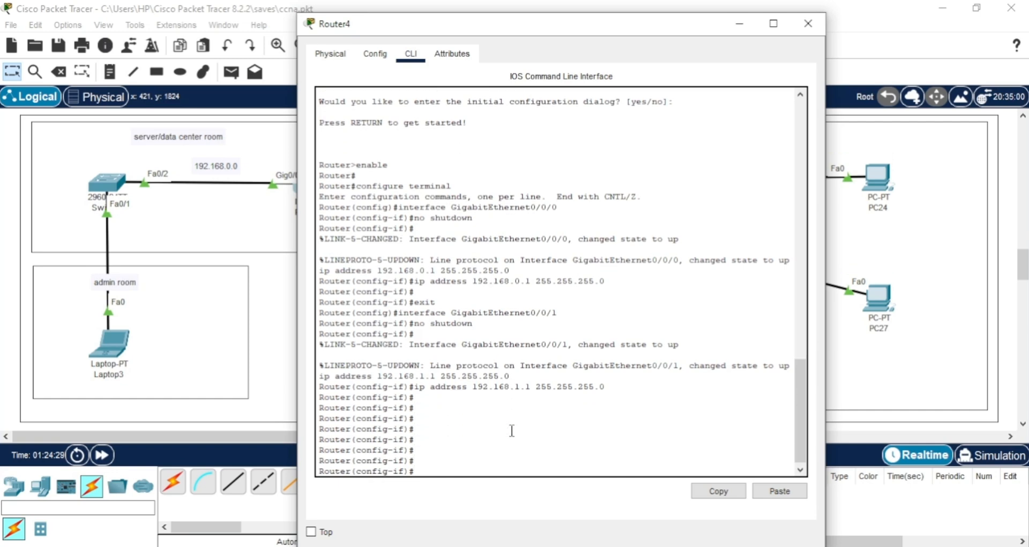
# Return from interface configuration to global configuration mode on Router4 with the exit command.
pyautogui.write('exit')
pyautogui.press('Return')
pyautogui.press('Return')
pyautogui.press('Return')
pyautogui.press('Return')
pyautogui.press('Return')
pyautogui.press('Return')
pyautogui.press('Return')
pyautogui.press('Return')
pyautogui.press('Return')
pyautogui.press('Return')
pyautogui.press('Return')
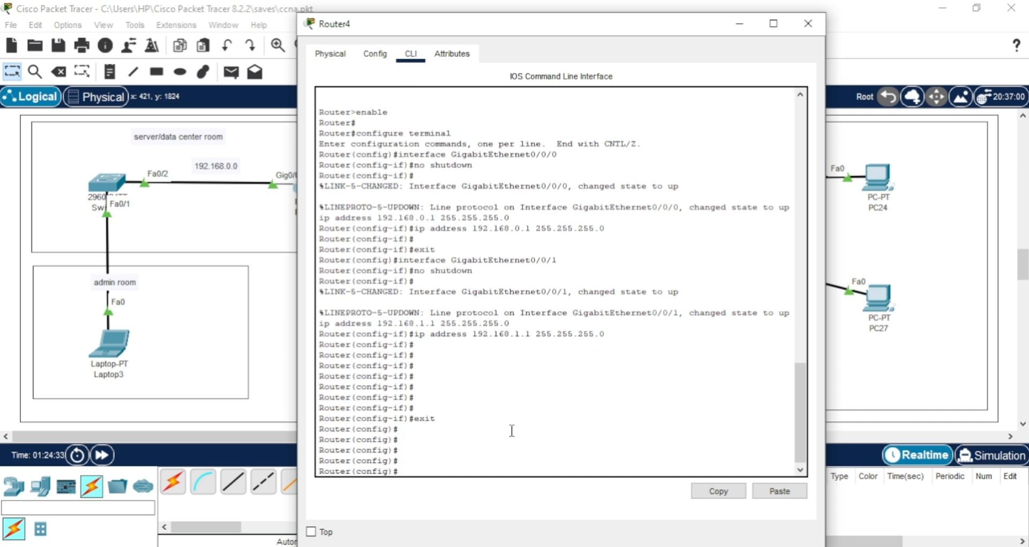
pyautogui.press('Return')
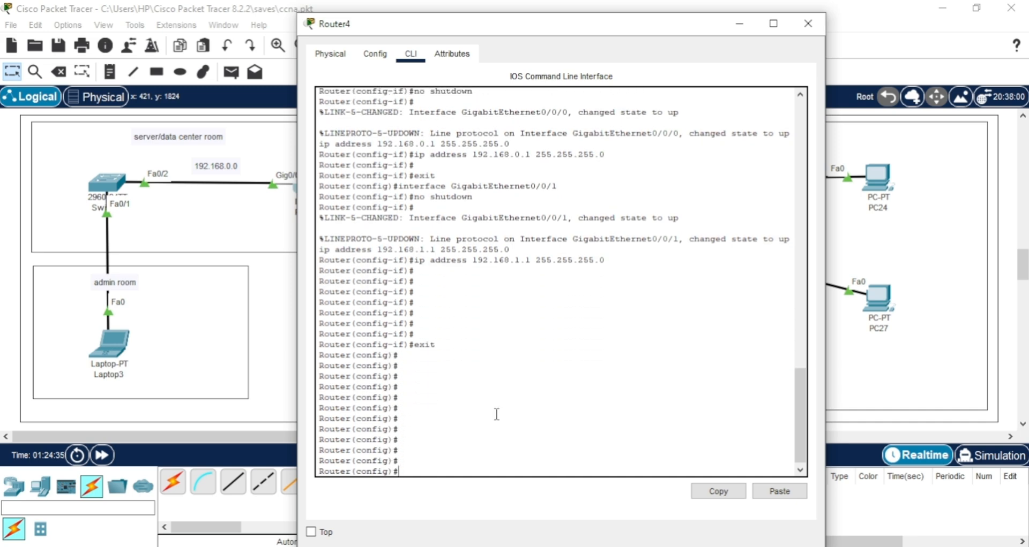
pyautogui.press('Return')
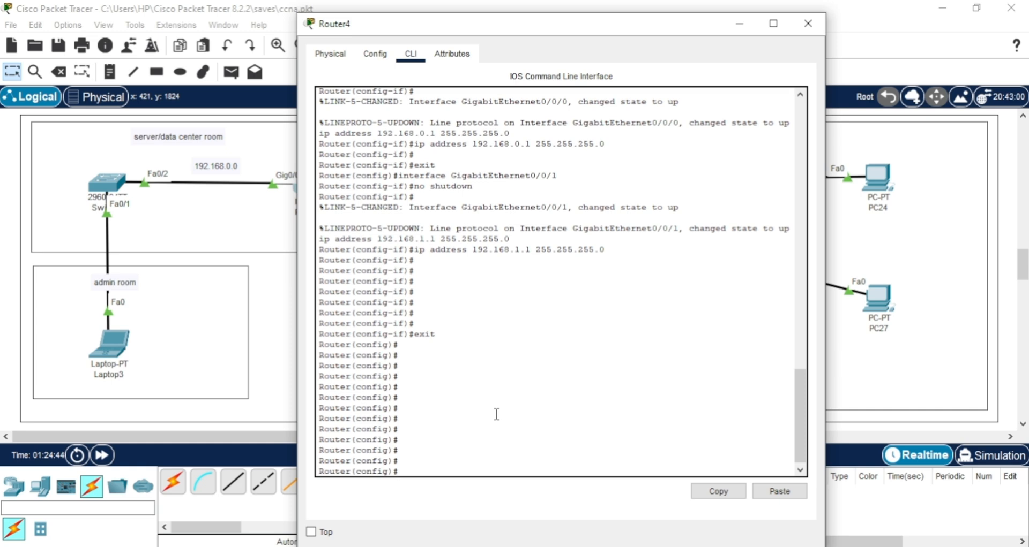
# Leave global configuration for privileged EXEC mode on Router4 with the end command.
pyautogui.write('end')
pyautogui.press('Return')
pyautogui.press('Return')
pyautogui.press('Return')
pyautogui.press('Return')
pyautogui.press('Return')
pyautogui.press('Return')
pyautogui.press('Return')
pyautogui.press('Return')
pyautogui.press('Return')
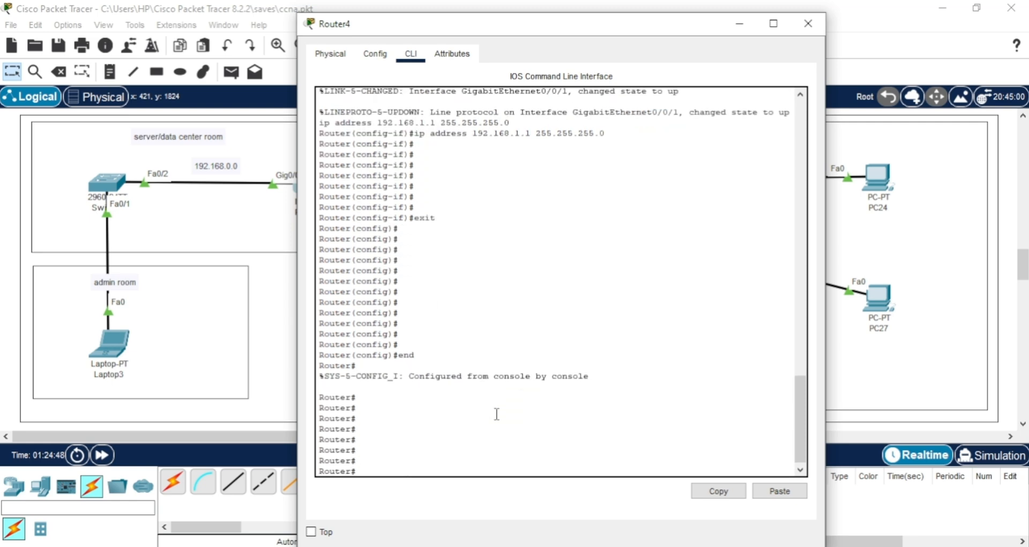
pyautogui.press('Return')
# Exit Router4's console session and restart it at the user EXEC prompt.
pyautogui.write('exi')
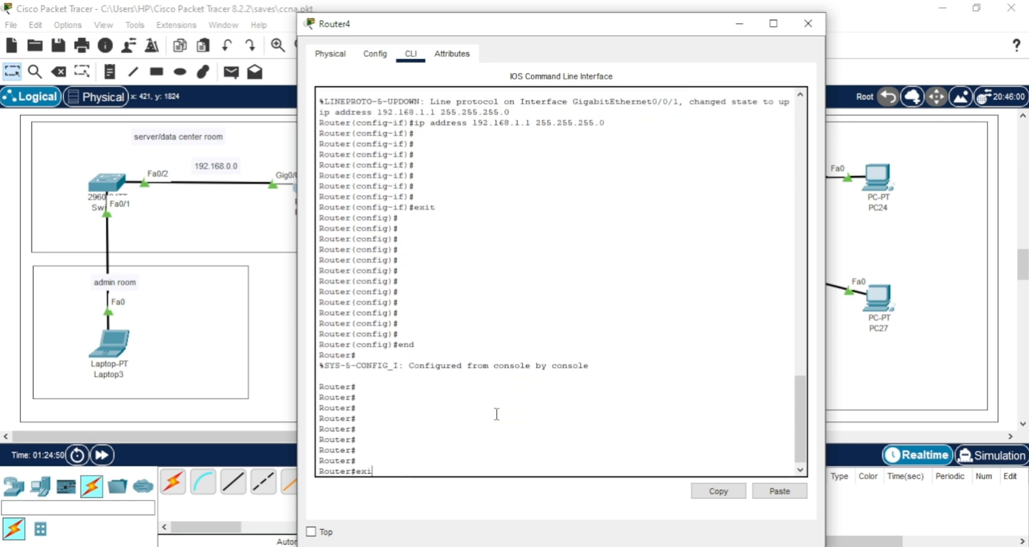
pyautogui.press('Return')
pyautogui.press('Return')
pyautogui.press('Return')
pyautogui.press('Return')
pyautogui.press('Return')
pyautogui.press('Return')
pyautogui.press('Return')
pyautogui.press('Return')
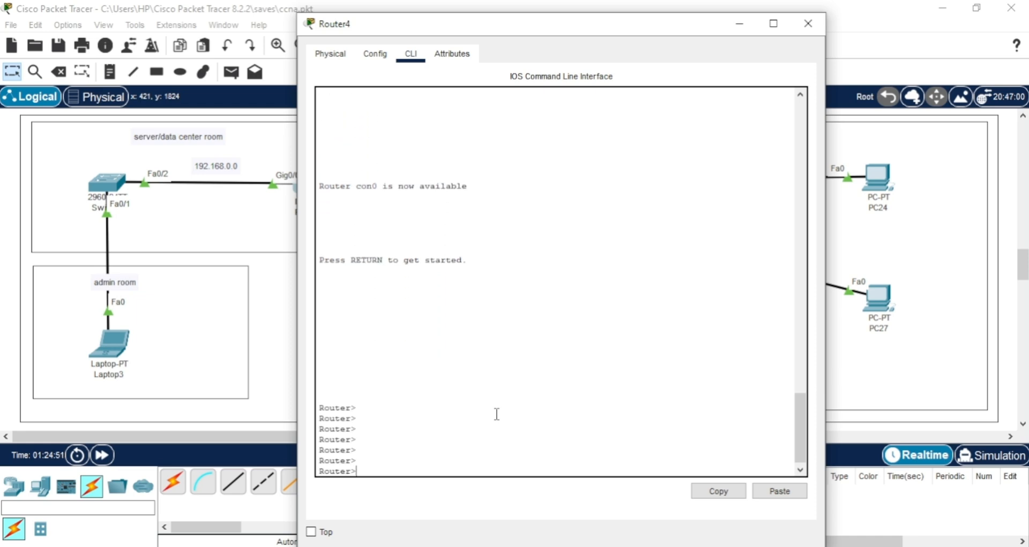
pyautogui.press('Return')
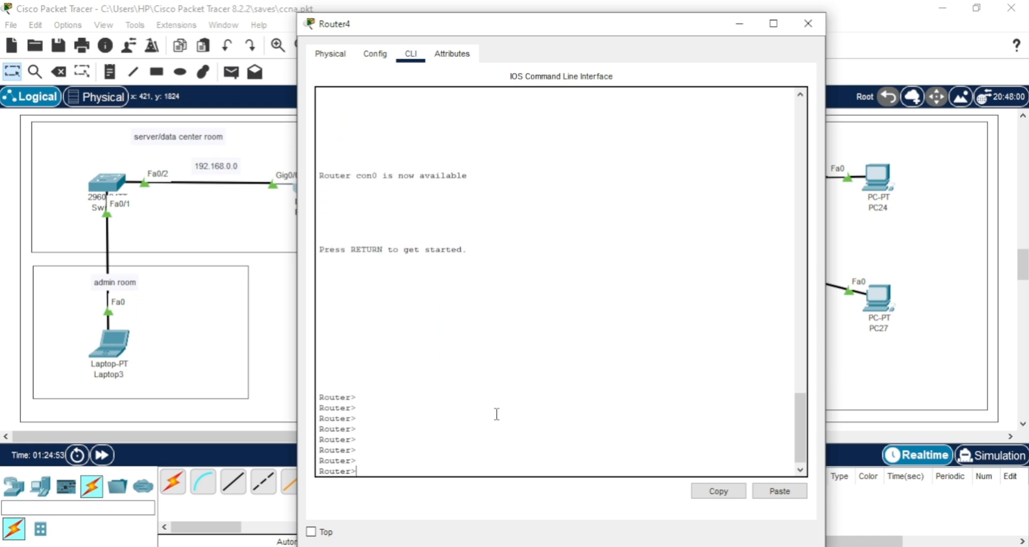
# Enter privileged EXEC mode on Router4 with the en command.
pyautogui.write('en')
pyautogui.press('Return')
pyautogui.press('Return')
pyautogui.press('Return')
pyautogui.press('Return')
pyautogui.press('Return')
pyautogui.press('Return')
pyautogui.press('Return')
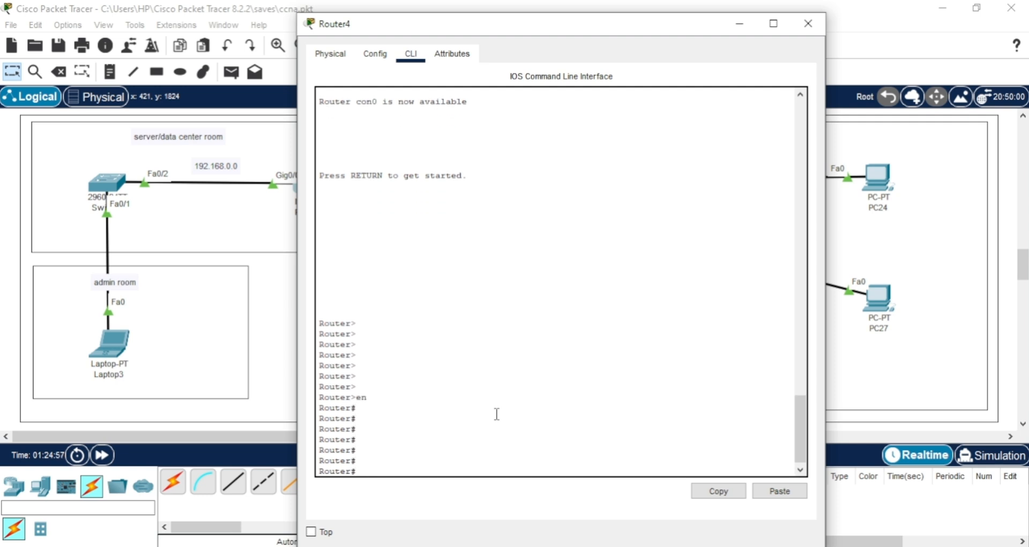
# Enter global configuration mode on Router4 with the configure command, accepting the default terminal source.
pyautogui.write('conf')
pyautogui.press('Tab')
pyautogui.press('Return')
pyautogui.press('Return')
pyautogui.press('Return')
pyautogui.press('Return')
pyautogui.press('Return')
pyautogui.press('Return')
pyautogui.press('Return')
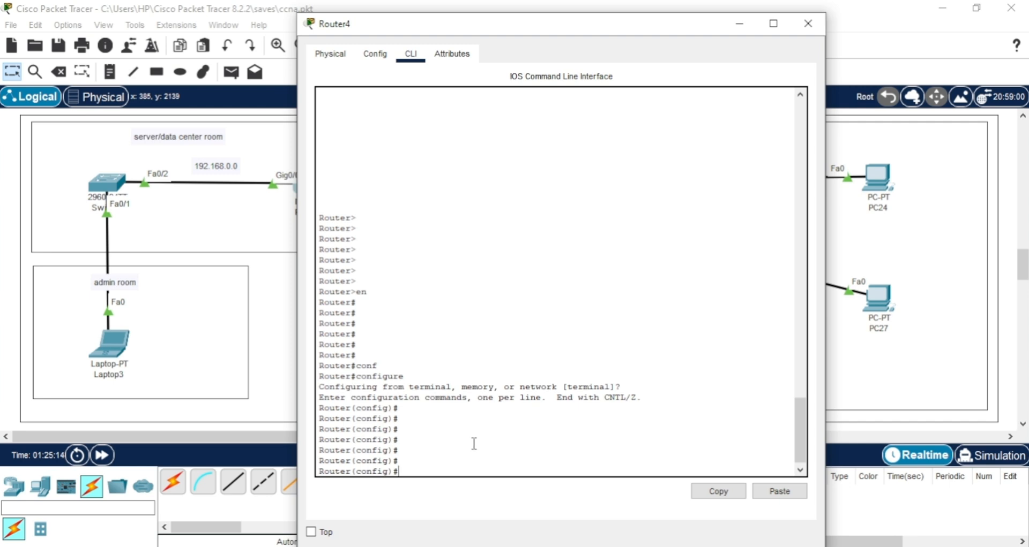
# Set Router4's hostname to the administrator's first name with the hostname command in global configuration mode.
pyautogui.write('ost')
pyautogui.press('Tab')
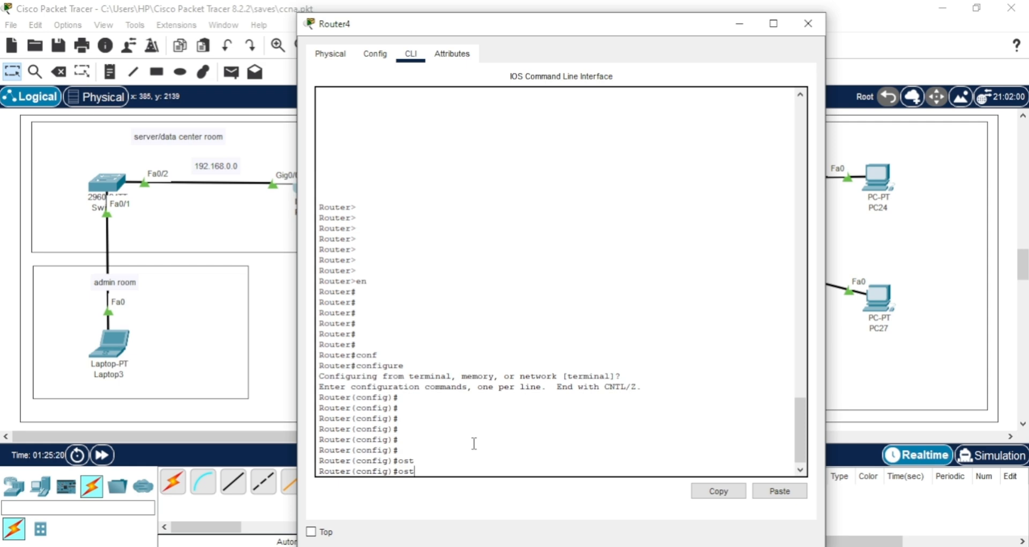
pyautogui.press('BackSpace')
pyautogui.press('BackSpace')
pyautogui.press('BackSpace')
pyautogui.write('h')
pyautogui.press('Tab')
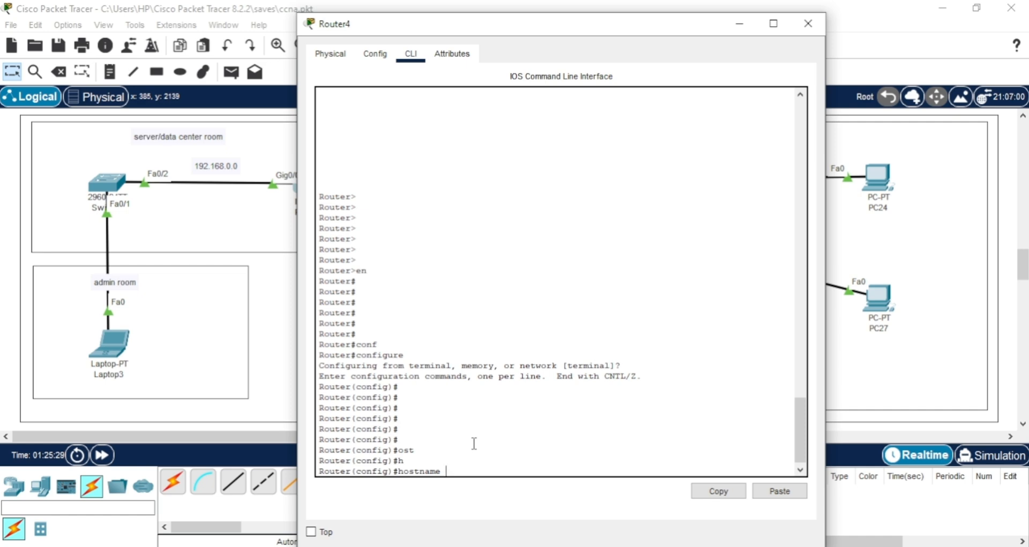
pyautogui.write('anas')
pyautogui.press('Return')
pyautogui.press('Return')
pyautogui.press('Return')
pyautogui.press('Return')
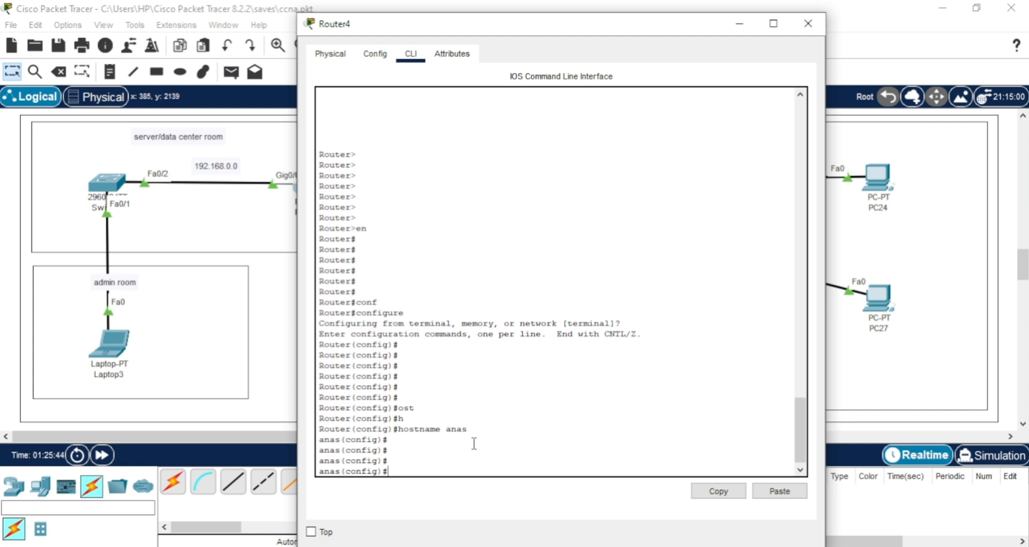
# Set the router's domain name with the ip domain-name command, using the same name as the hostname.
pyautogui.write('ip ')
pyautogui.write('domain')
pyautogui.write('-')
pyautogui.write('n')
pyautogui.press('Tab')
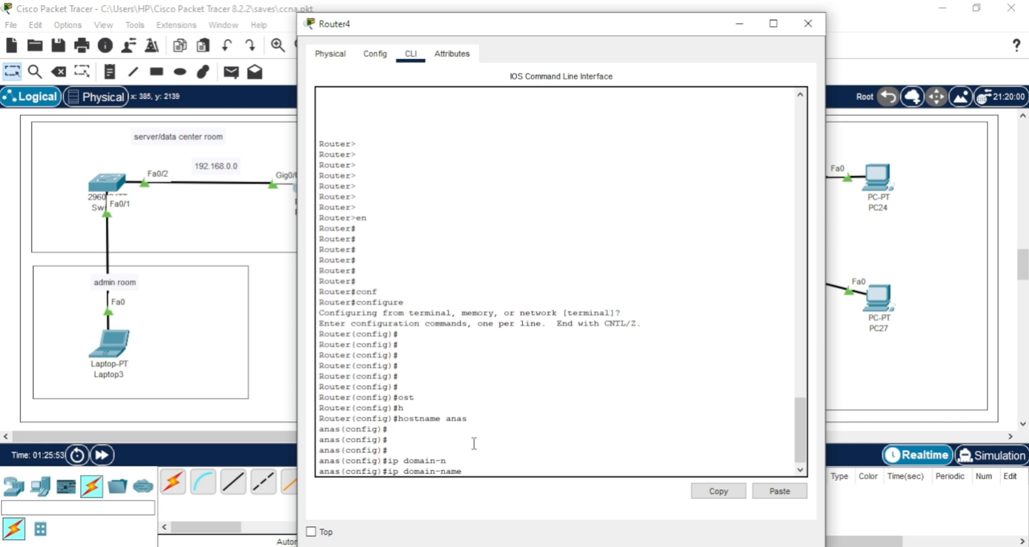
pyautogui.write('anas')
pyautogui.press('Return')
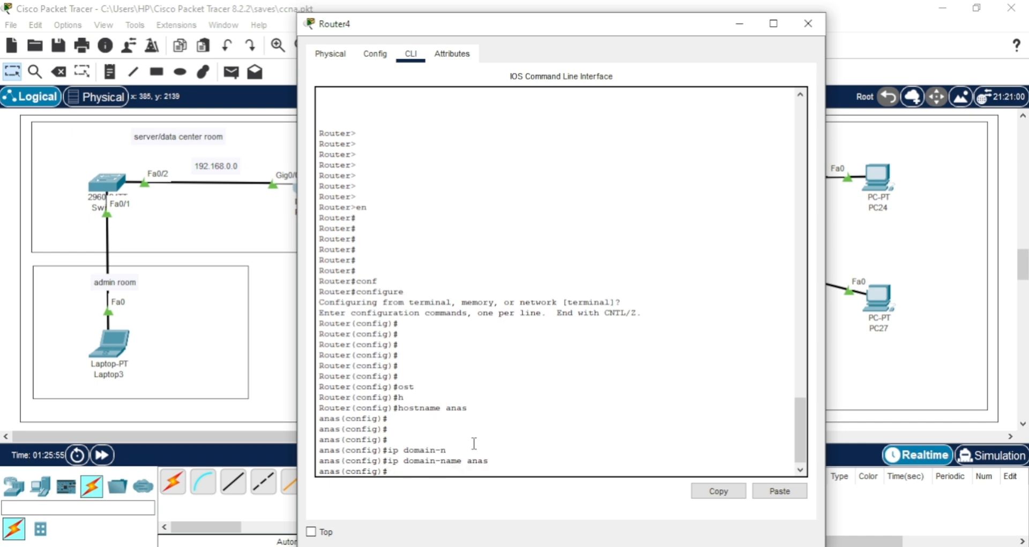
pyautogui.press('Return')
pyautogui.press('Return')
pyautogui.press('Return')
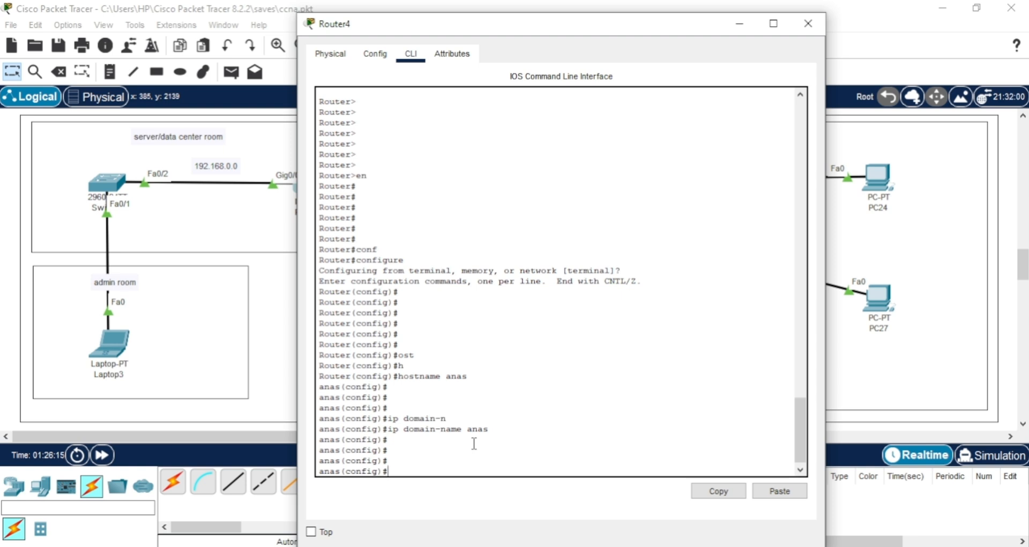
# Generate general-purpose RSA keys with crypto key generate rsa general-keys modulus 512, consulting the inline help for the keyword and the allowed size.
pyautogui.write('g')
pyautogui.press('BackSpace')
pyautogui.write('c')
pyautogui.press('Tab')
pyautogui.write('r')
pyautogui.press('Tab')
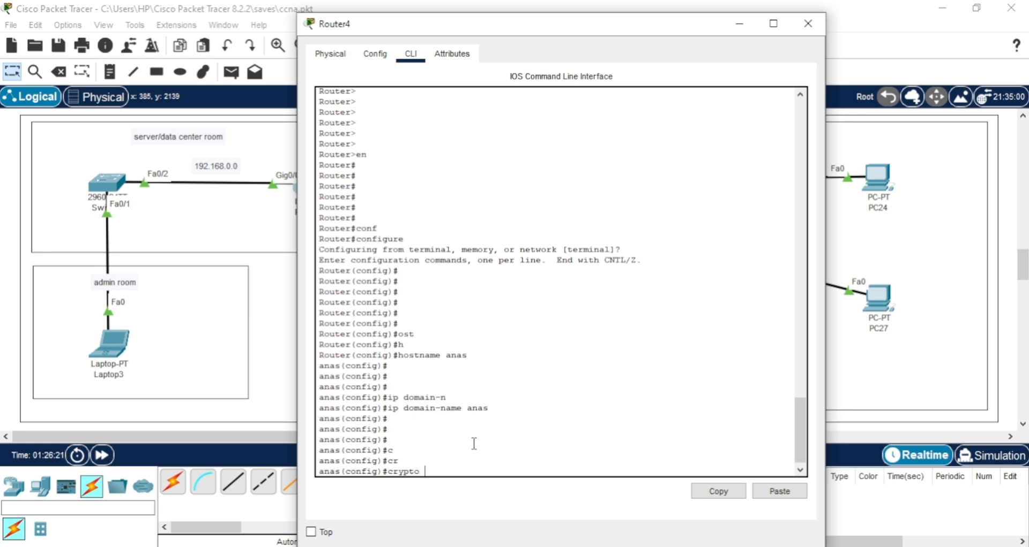
pyautogui.write('k')
pyautogui.press('Tab')
pyautogui.press('Tab')
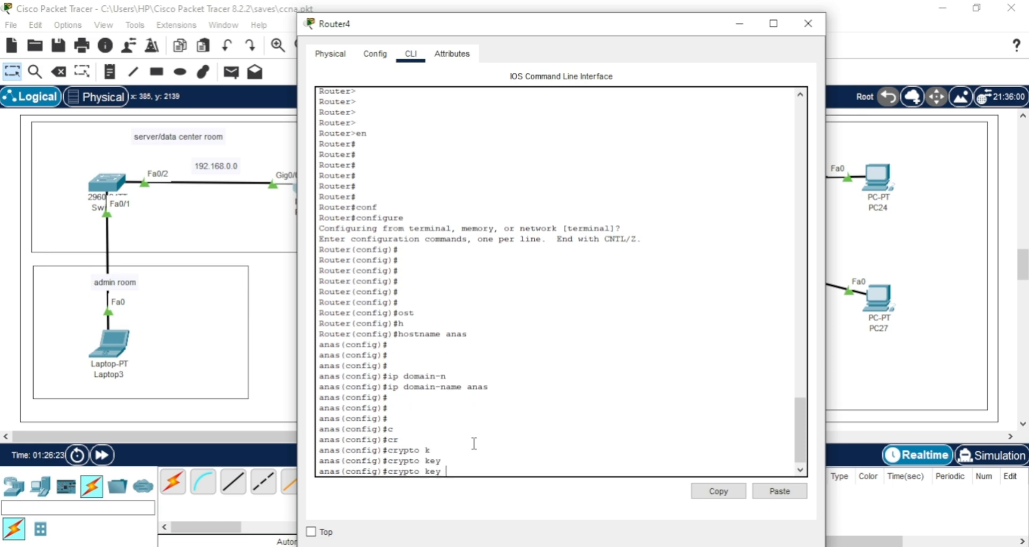
pyautogui.write('g')
pyautogui.press('Tab')
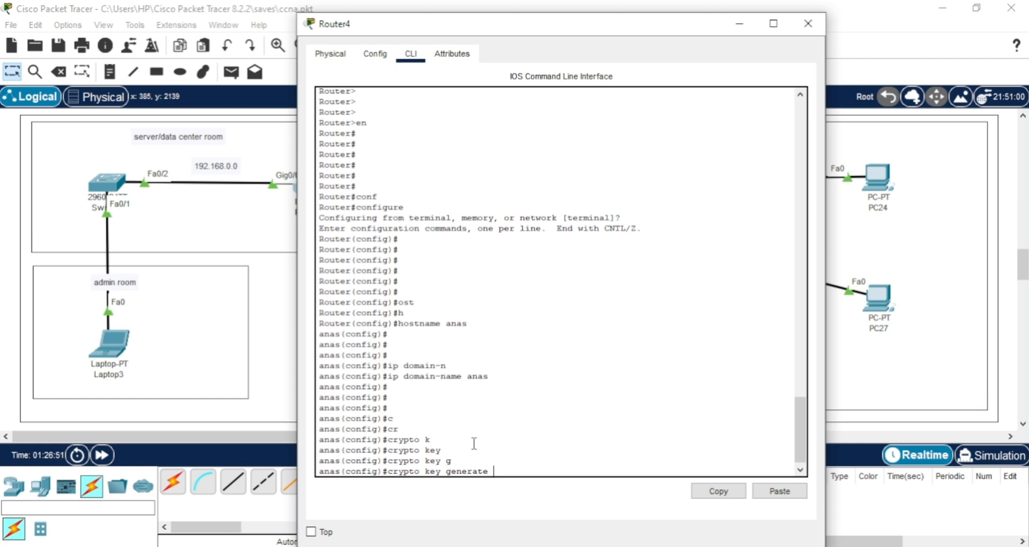
pyautogui.write('rs')
pyautogui.press('Tab')
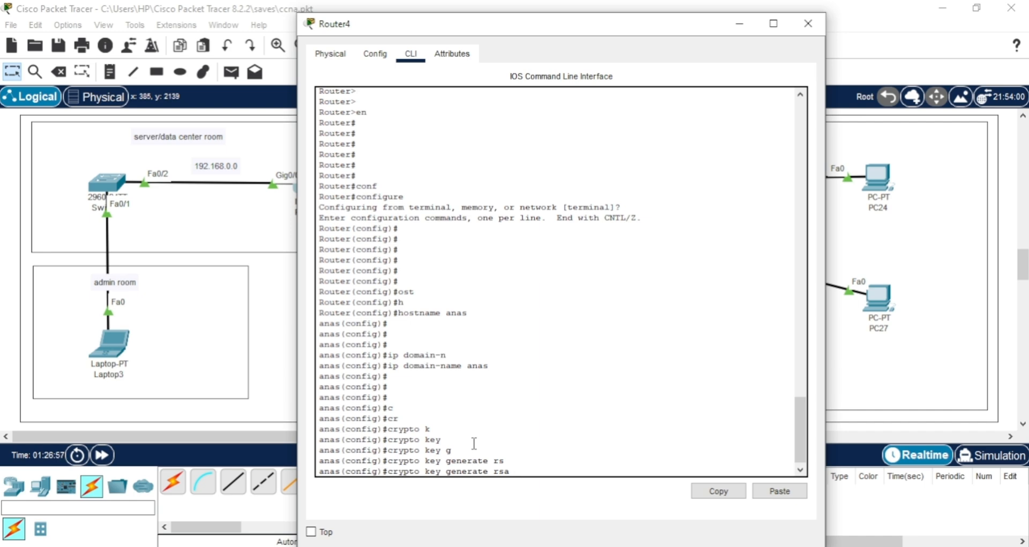
pyautogui.write('g')
pyautogui.press('Tab')
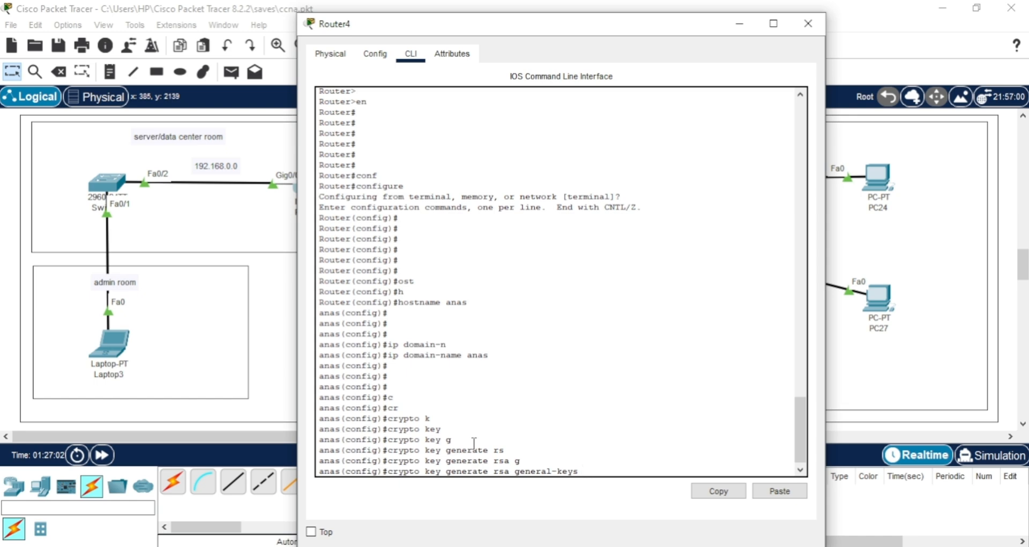
pyautogui.write('?')
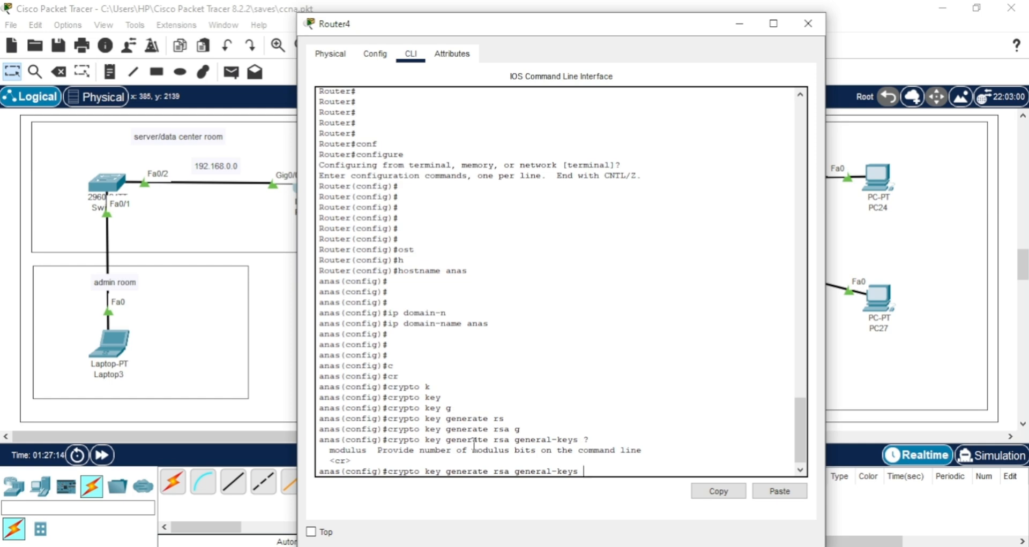
pyautogui.write('m')
pyautogui.press('Tab')
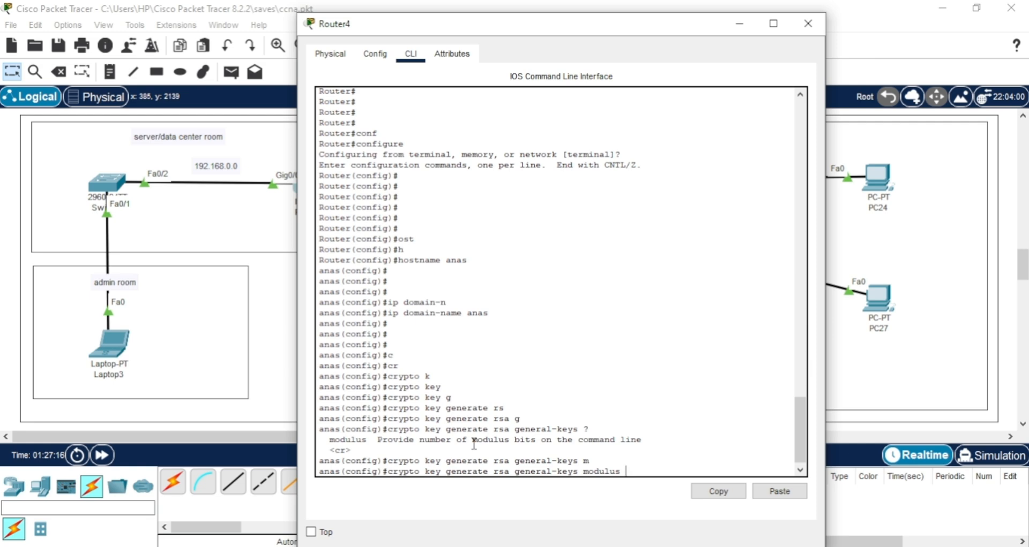
pyautogui.write('?')
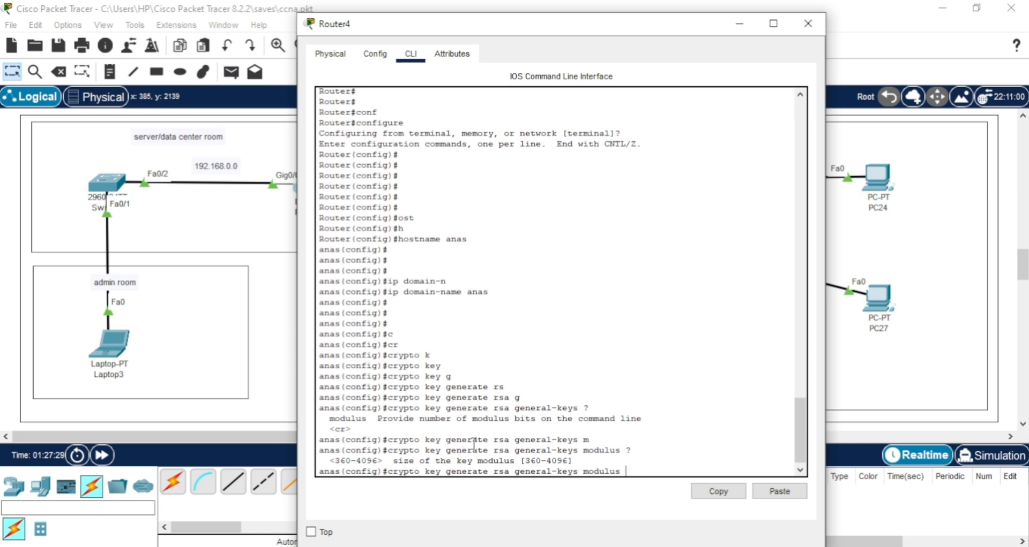
pyautogui.write('512')
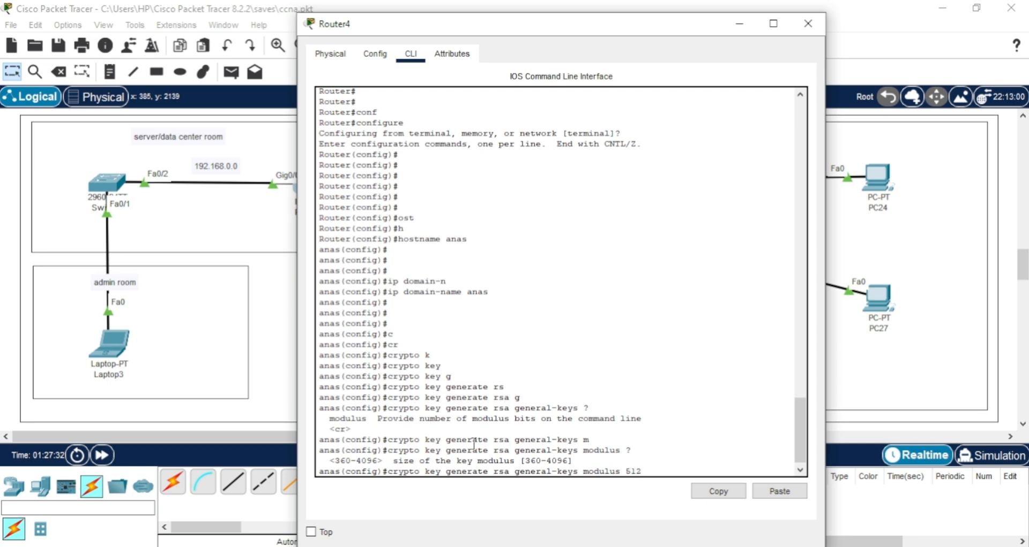
pyautogui.press('Return')
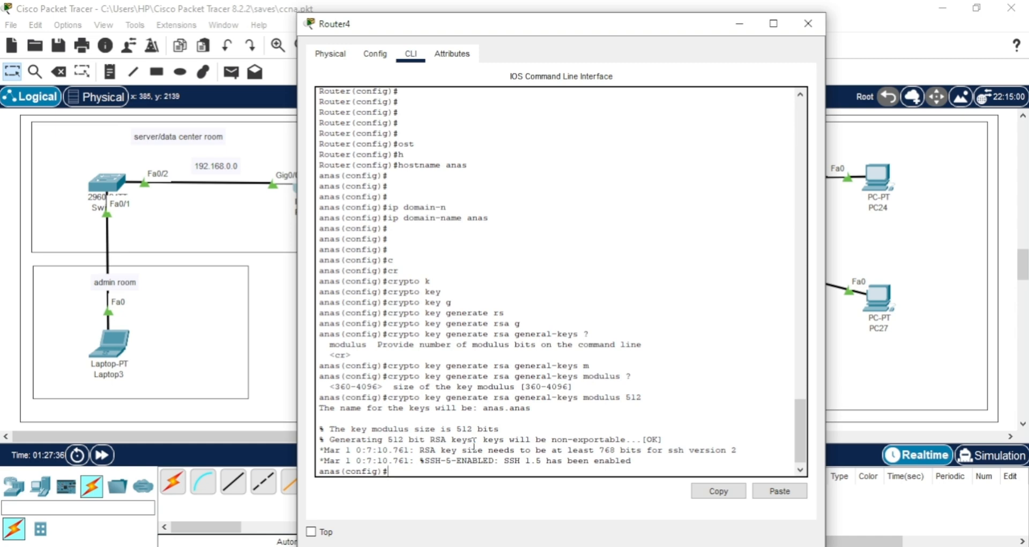
pyautogui.press('Return')
pyautogui.press('Return')
pyautogui.press('Return')
pyautogui.press('Return')
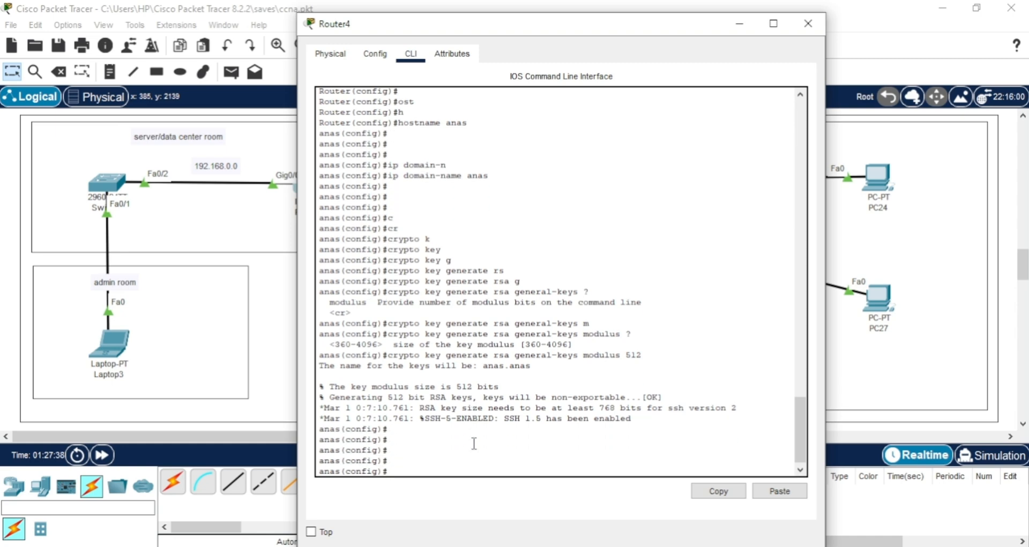
# Enter line configuration mode for the router's virtual terminal lines with line vty 0 15.
pyautogui.write('lin')
pyautogui.press('Tab')
pyautogui.write('v')
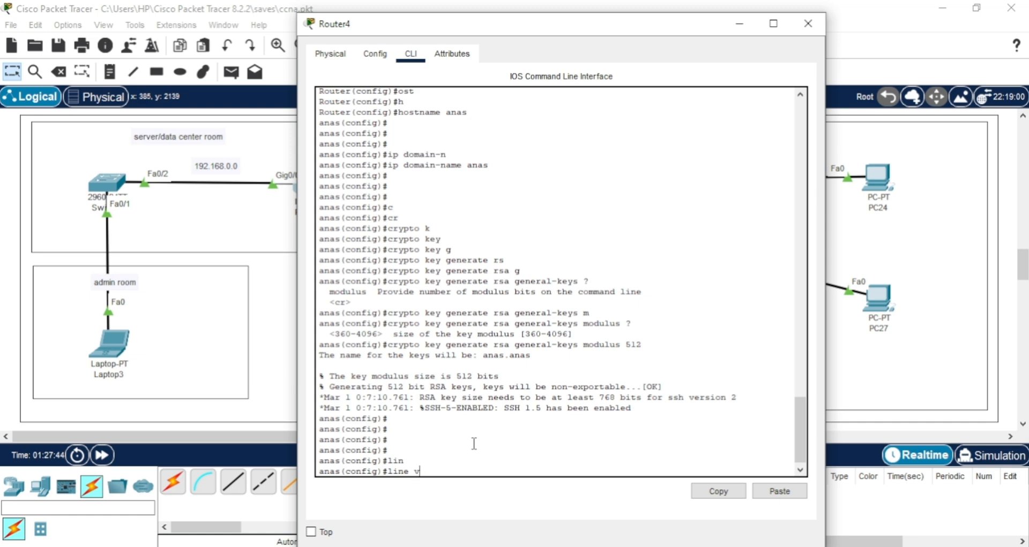
pyautogui.press('Tab')
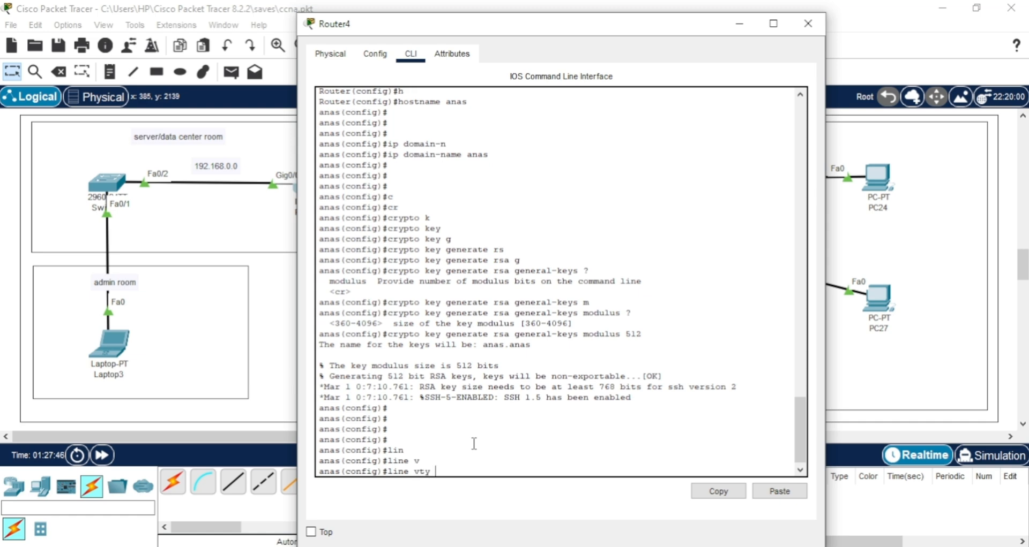
pyautogui.write('01')
pyautogui.press('BackSpace')
pyautogui.press('BackSpace')
pyautogui.press('BackSpace')
pyautogui.write('0 15')
pyautogui.press('Return')
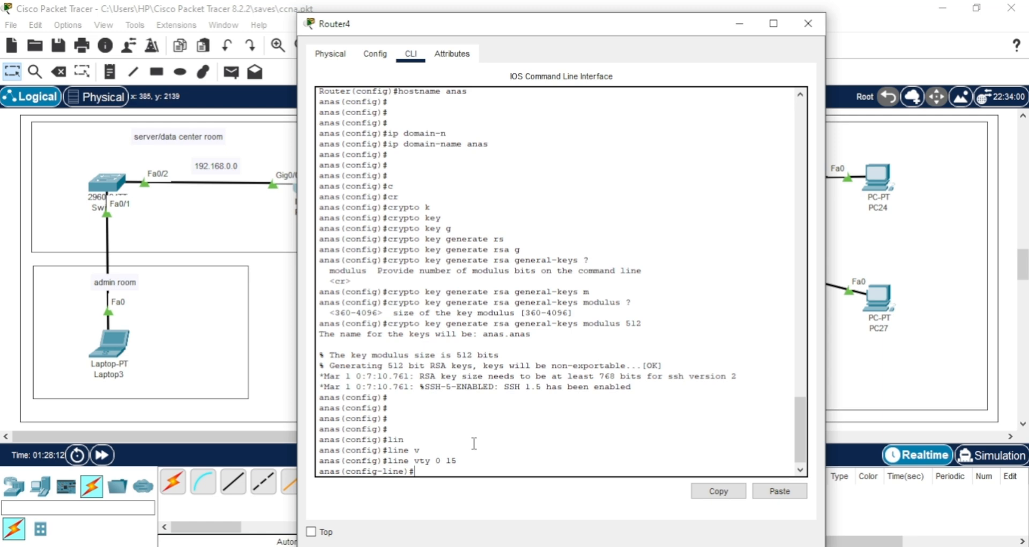
# Require local user authentication on the VTY lines with the login local command.
pyautogui.write('lo')
pyautogui.press('Tab')
pyautogui.write('in')
pyautogui.press('Tab')
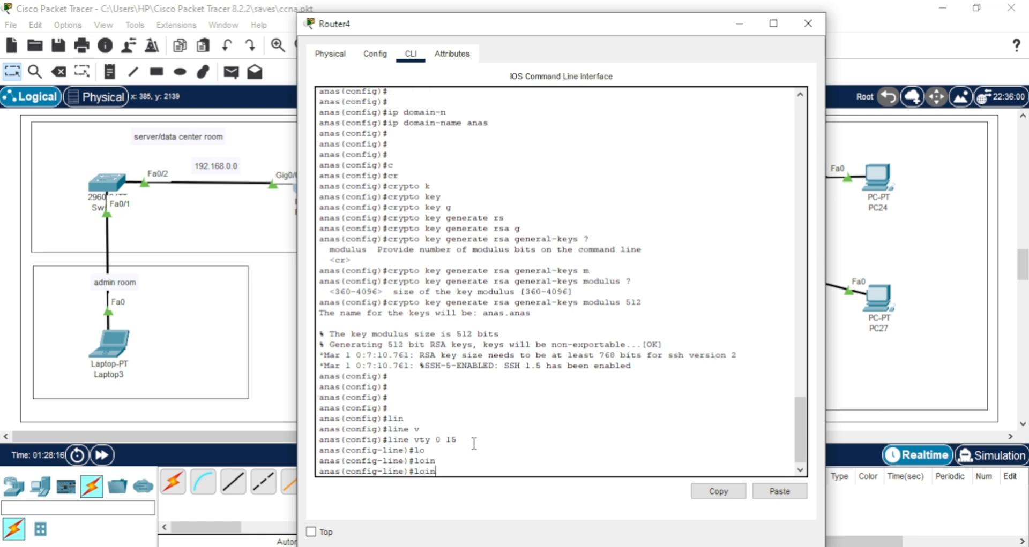
pyautogui.press('BackSpace')
pyautogui.press('BackSpace')
pyautogui.write('gin')
pyautogui.press('Tab')
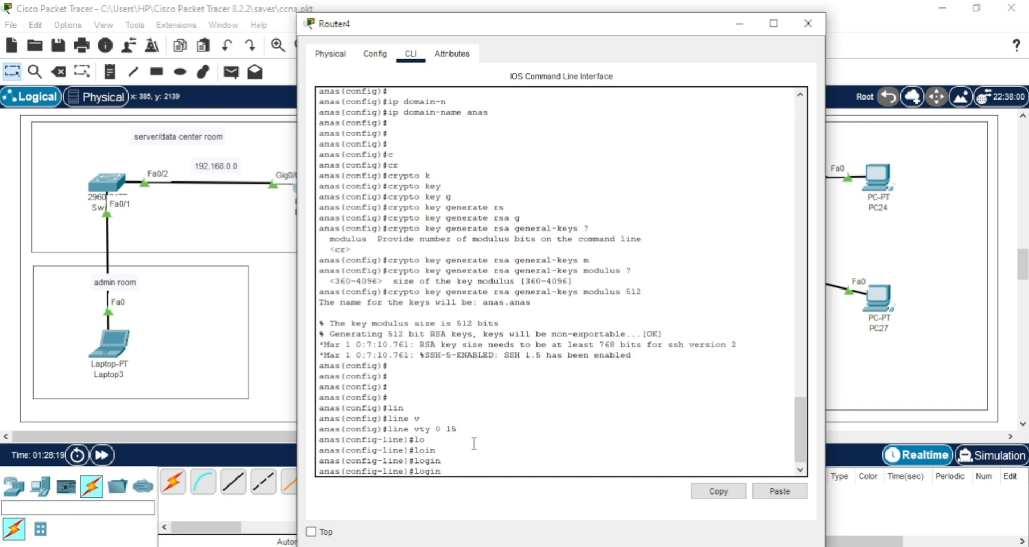
pyautogui.write('l')
pyautogui.press('Tab')
pyautogui.press('Return')
pyautogui.press('Return')
pyautogui.press('Return')
pyautogui.press('Return')
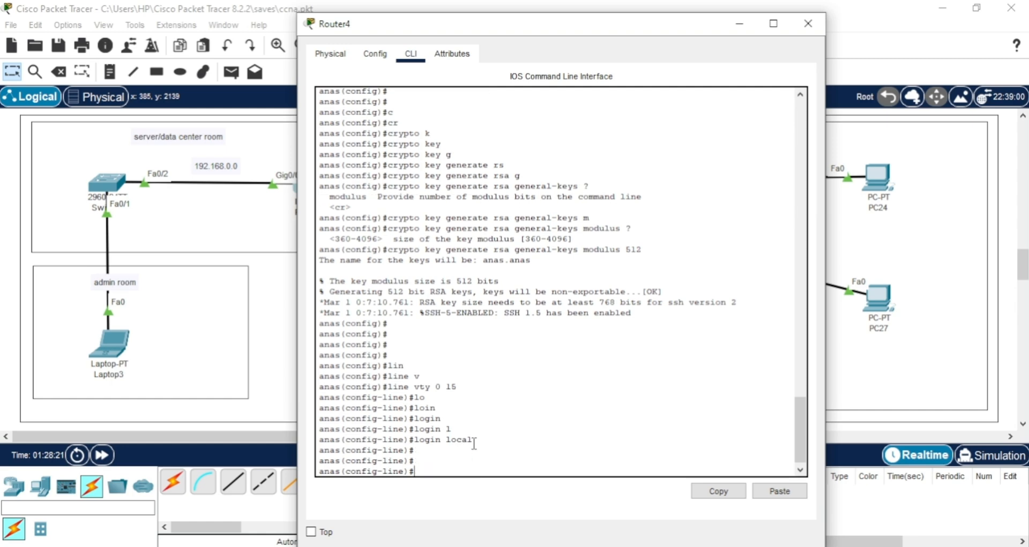
# Leave line configuration mode for global configuration mode with the exit command.
pyautogui.write('e')
pyautogui.write('xit')
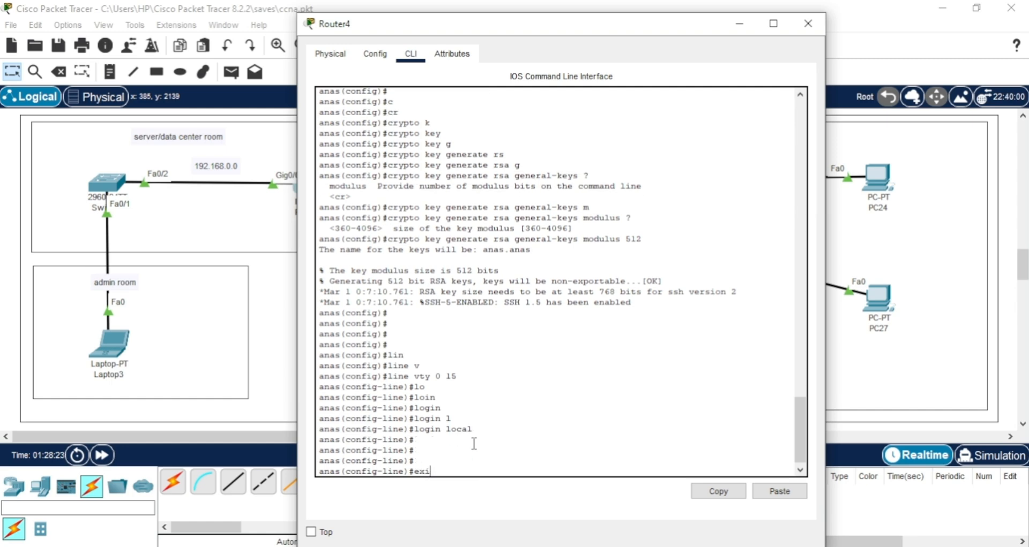
pyautogui.press('Return')
pyautogui.press('Return')
pyautogui.press('Return')
pyautogui.press('Return')
pyautogui.press('Return')
pyautogui.press('Return')
pyautogui.press('Return')
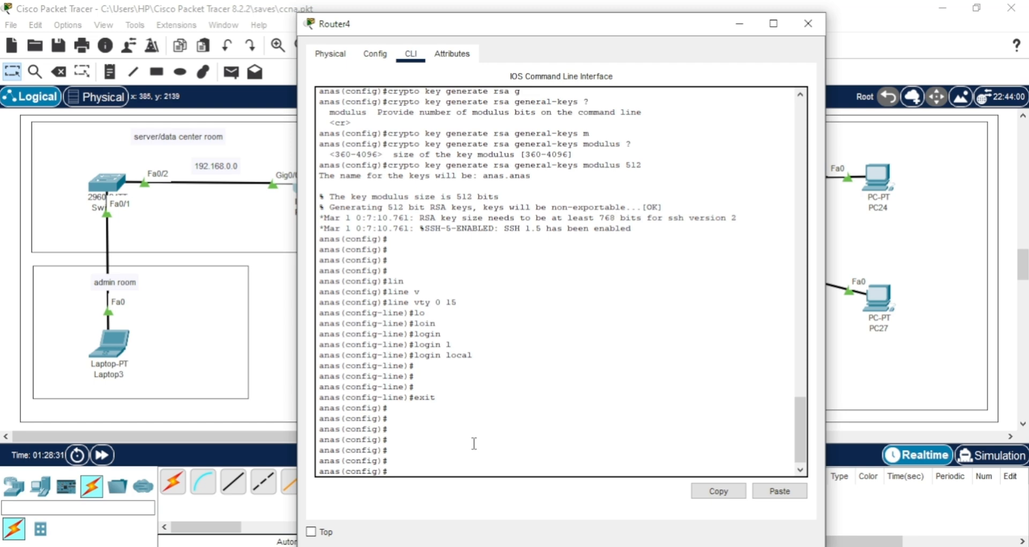
# Create a local user account on the router with the administrator's username, privilege 15 and the account password.
pyautogui.write('us')
pyautogui.press('Tab')
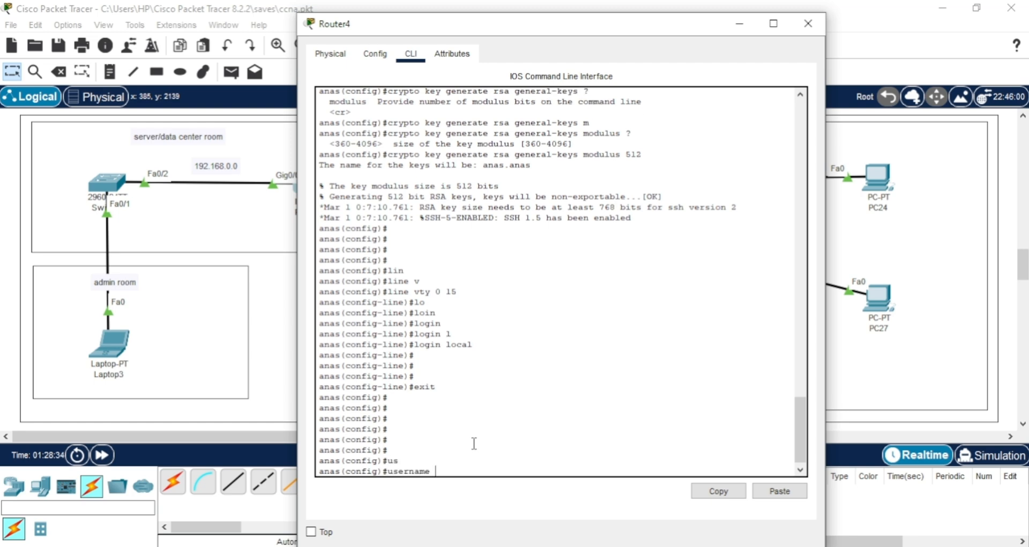
pyautogui.write('anas')
pyautogui.write(' pa')
pyautogui.press('BackSpace')
pyautogui.press('BackSpace')
pyautogui.press('BackSpace')
pyautogui.write('pr')
pyautogui.press('Tab')
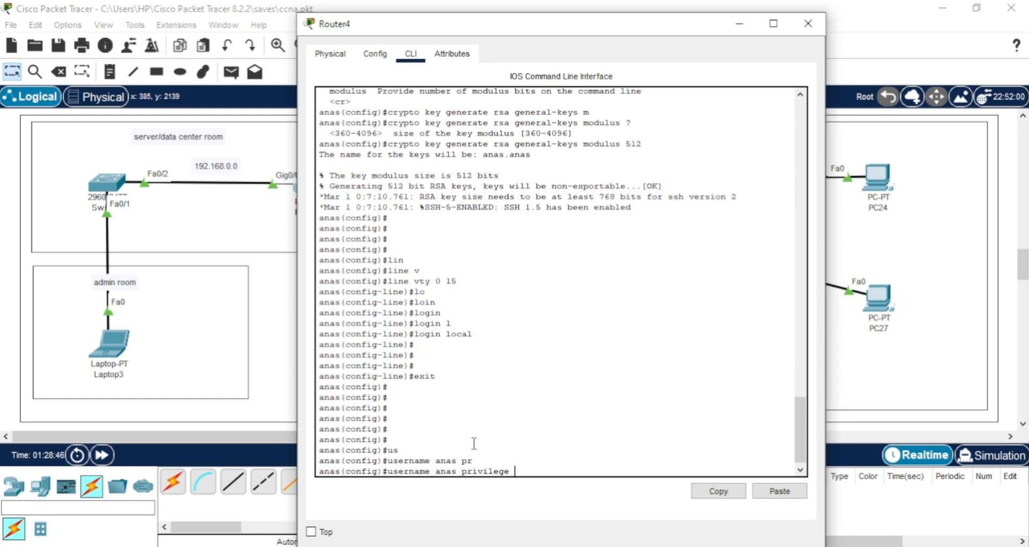
pyautogui.write('15 pas')
pyautogui.press('Tab')
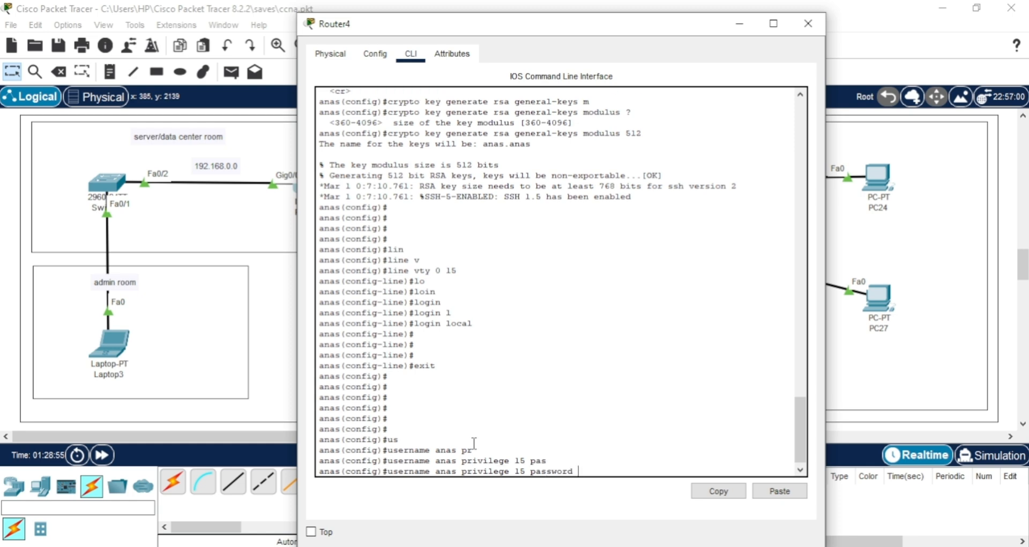
pyautogui.write('anas')
pyautogui.press('Return')
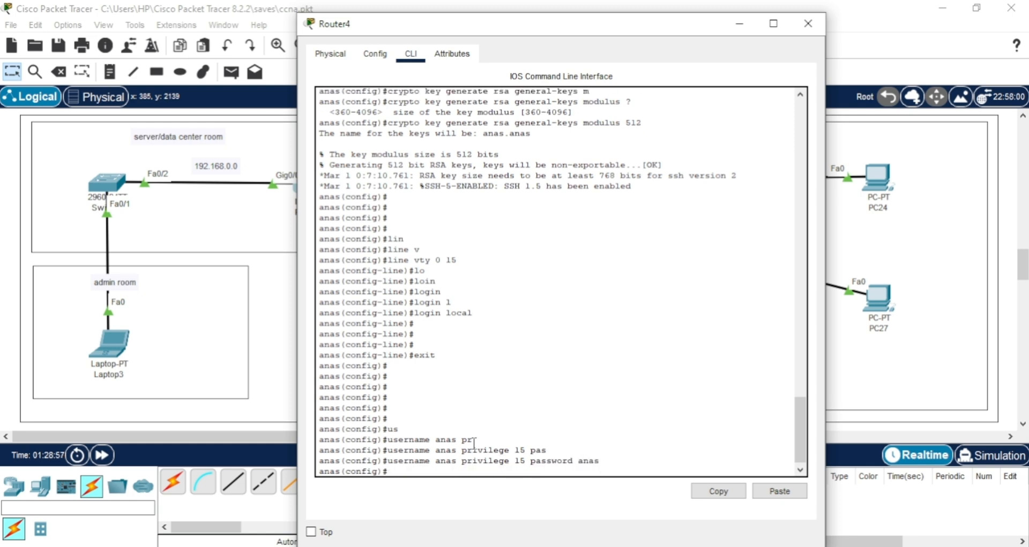
pyautogui.press('Return')
pyautogui.press('Return')
pyautogui.press('Return')
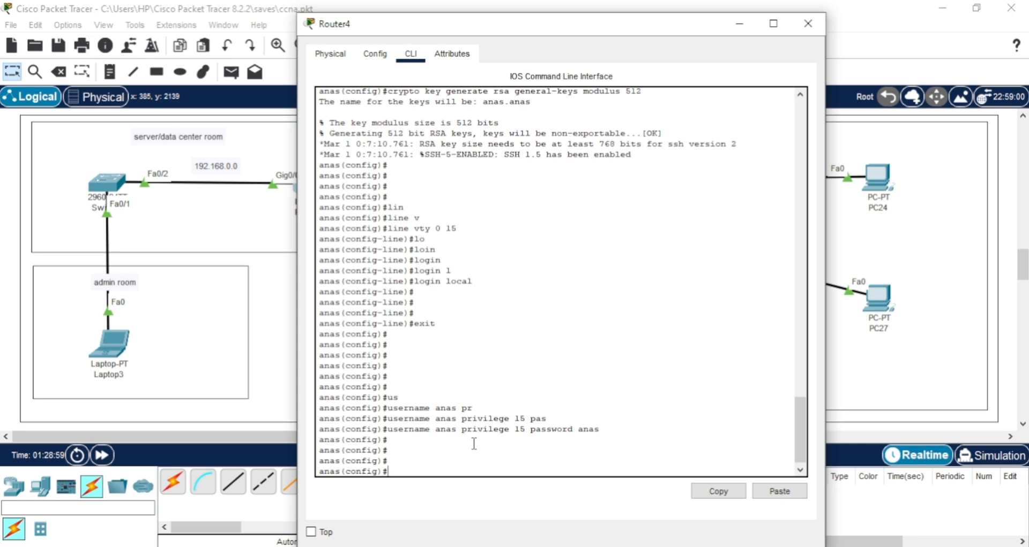
# Return from global configuration to privileged EXEC mode on the router with the end command.
pyautogui.write('end')
pyautogui.press('Return')
pyautogui.press('Return')
pyautogui.press('Return')
pyautogui.press('Return')
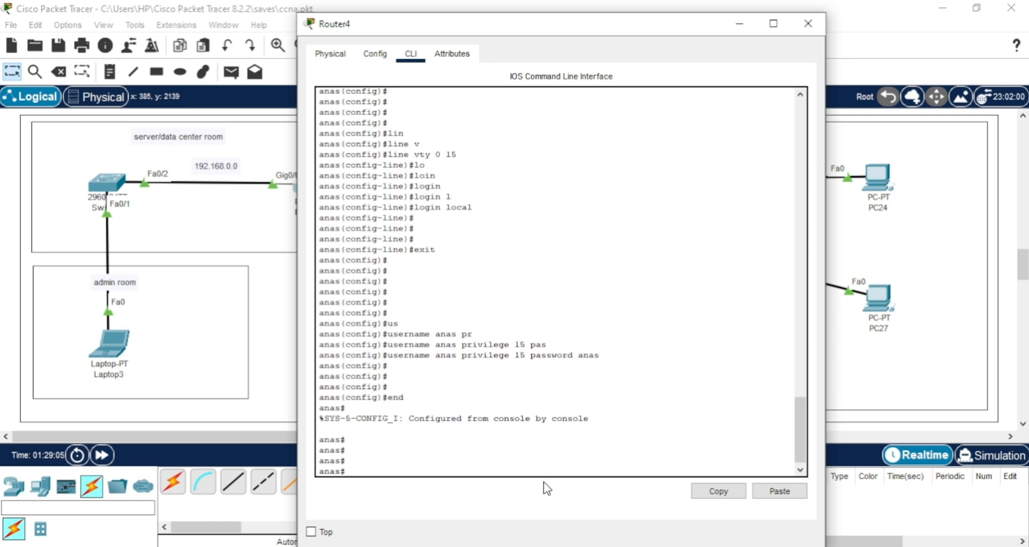
# Close the Router4 window and open the Command Prompt on Laptop3 in the admin room.
pyautogui.click(817, 28)
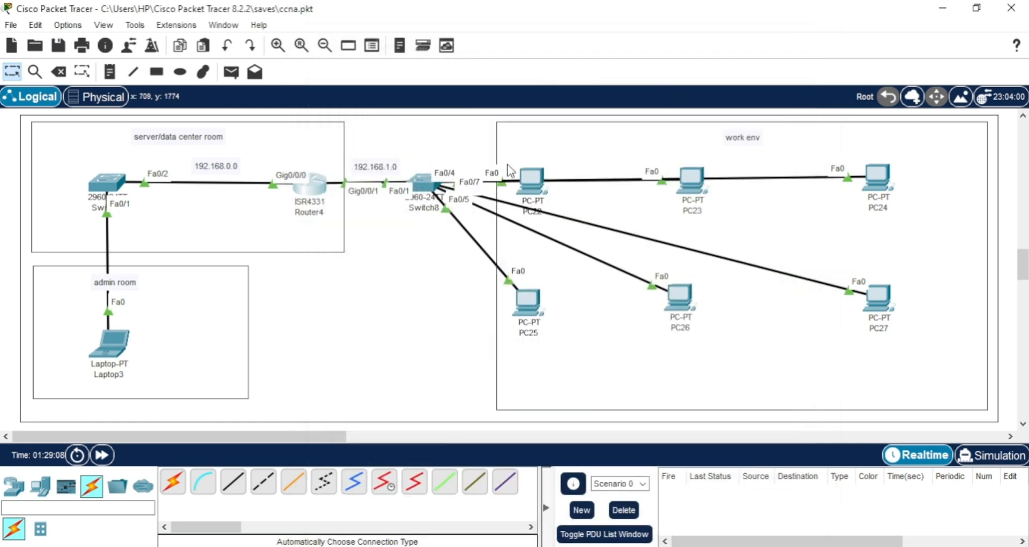
pyautogui.click(114, 345)
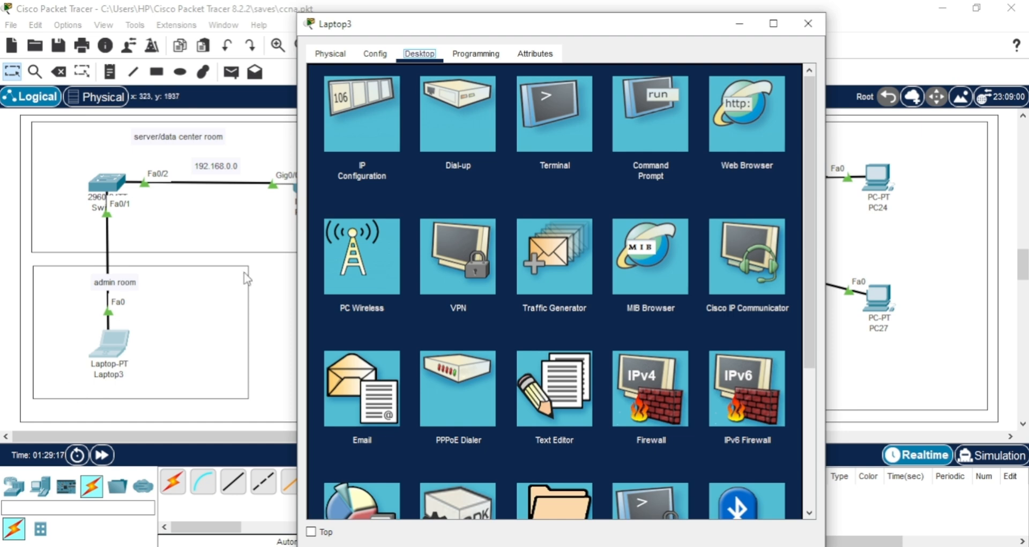
pyautogui.click(650, 131)
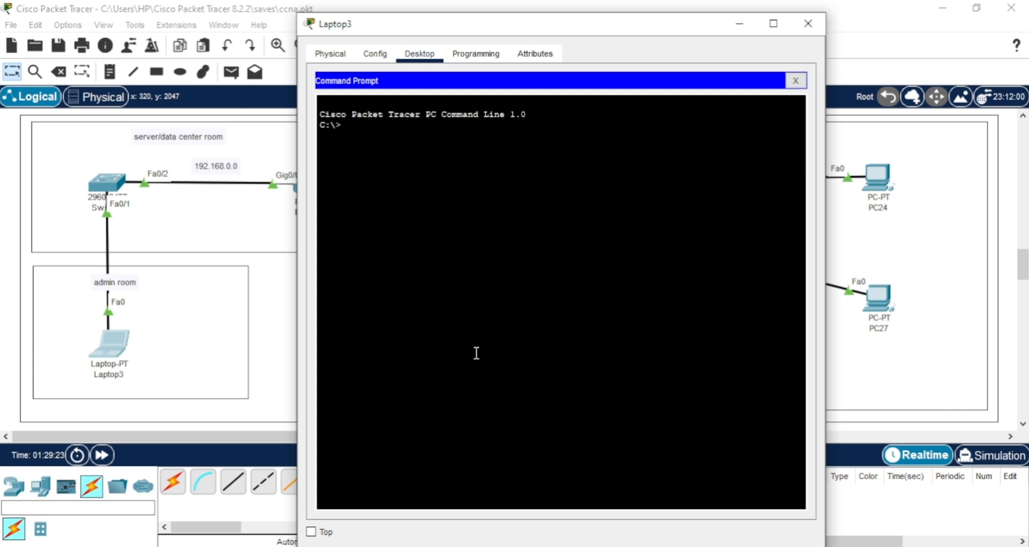
# Ping the router at 192.168.0.1 from Laptop3's command prompt to test connectivity.
pyautogui.write('pin g 192.168.0.1')
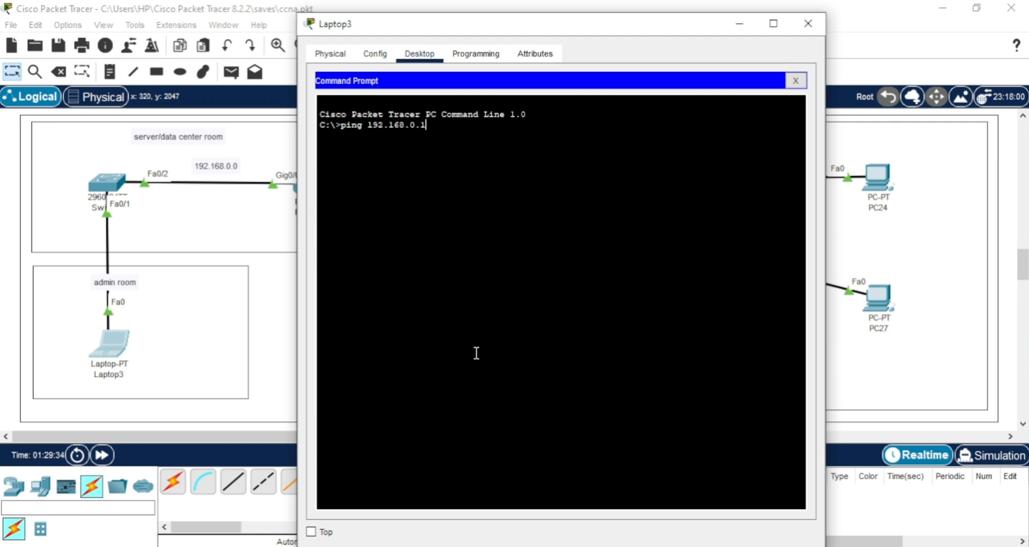
pyautogui.press('Return')
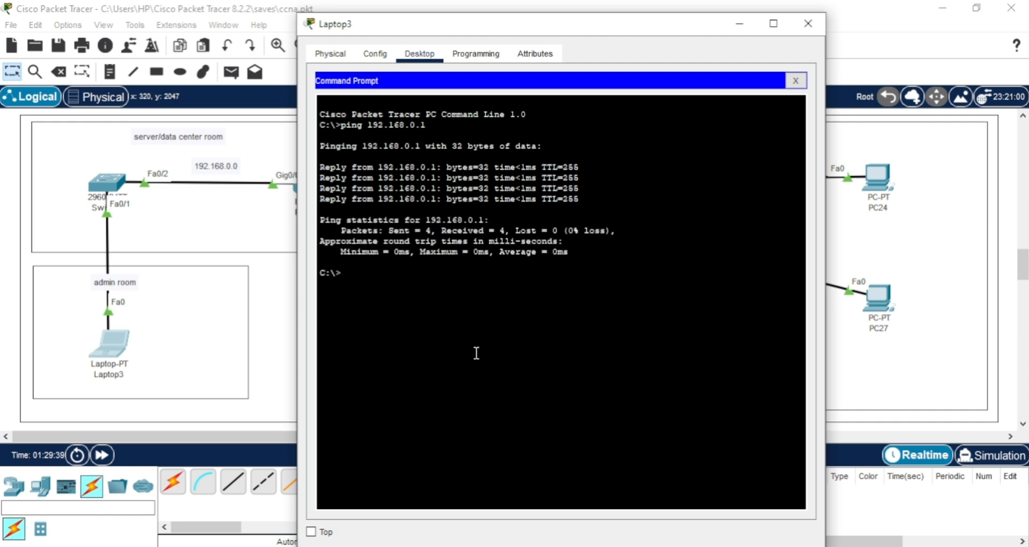
# Open an SSH session from Laptop3 to 192.168.0.1 with the -l option and the administrator's username, and log in with the account password.
pyautogui.write('ss')
pyautogui.press('BackSpace')
pyautogui.write('h')
pyautogui.write(' pr')
pyautogui.press('BackSpace')
pyautogui.press('BackSpace')
pyautogui.write('-l')
pyautogui.write('anas')
pyautogui.write('192.168.0.')
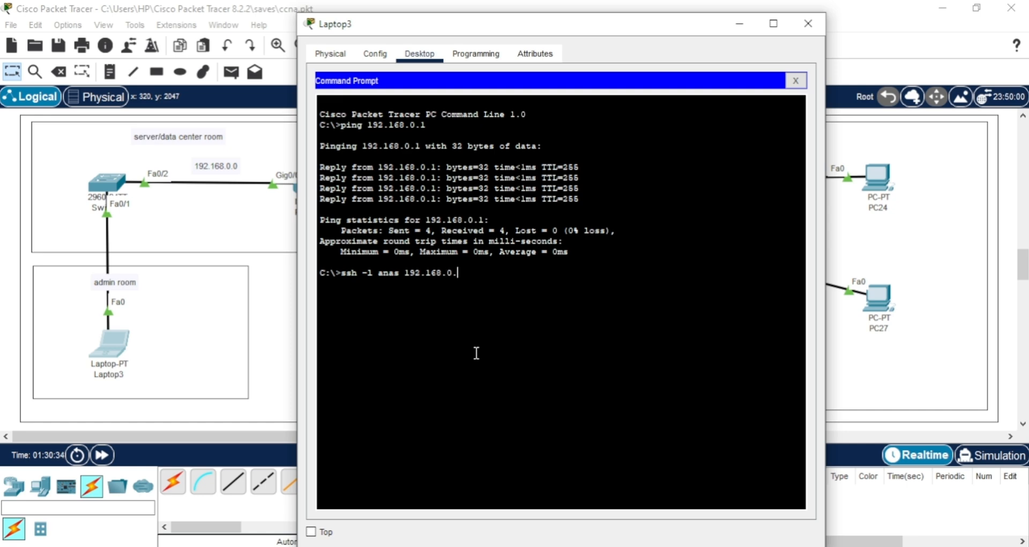
pyautogui.write('1')
pyautogui.press('Return')
pyautogui.press('Return')
pyautogui.press('Return')
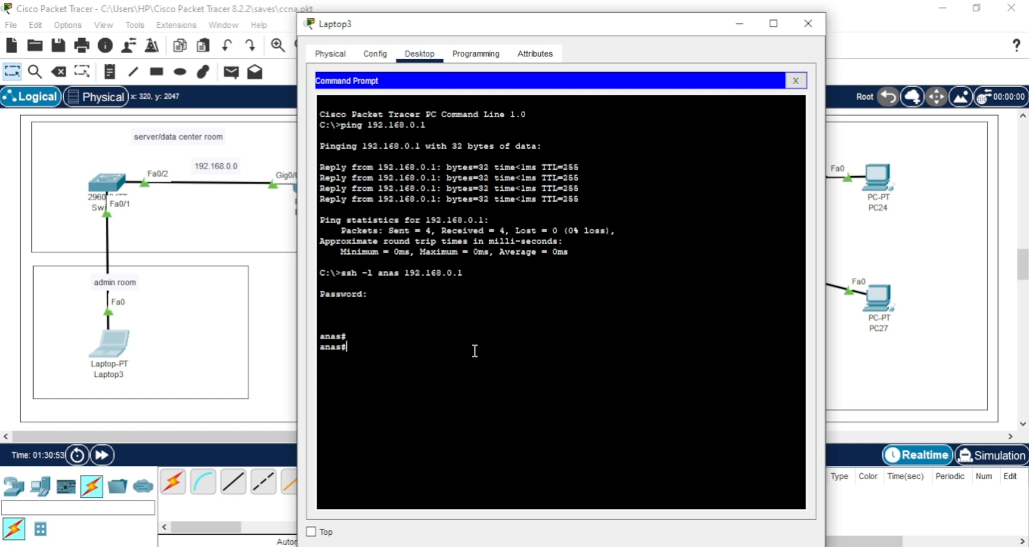
# Enter global configuration mode on the router through the SSH session with the configure command, accepting the default terminal source.
pyautogui.write('conf')
pyautogui.press('Tab')
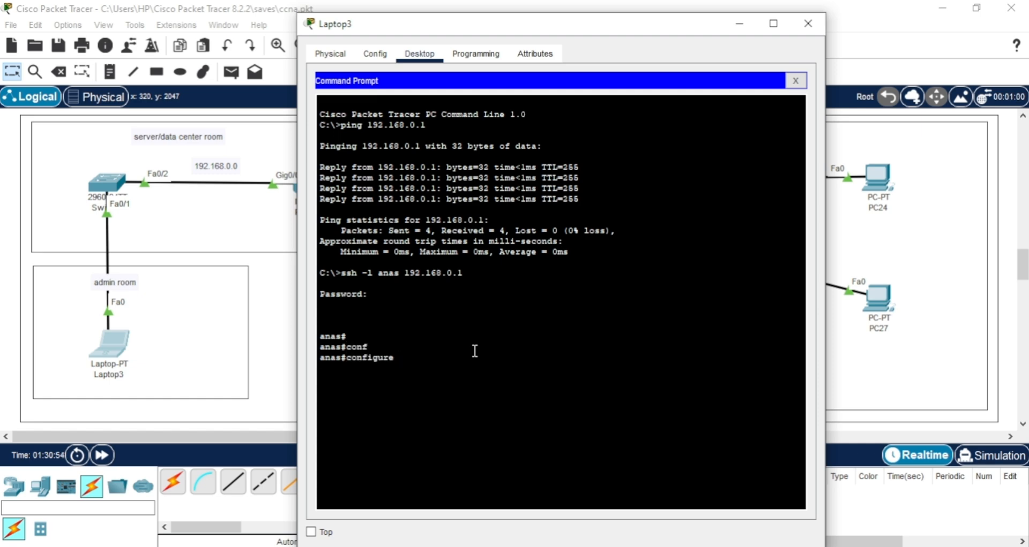
pyautogui.press('Return')
pyautogui.press('Return')
pyautogui.press('Return')
pyautogui.press('Return')
pyautogui.press('Return')
pyautogui.press('Return')
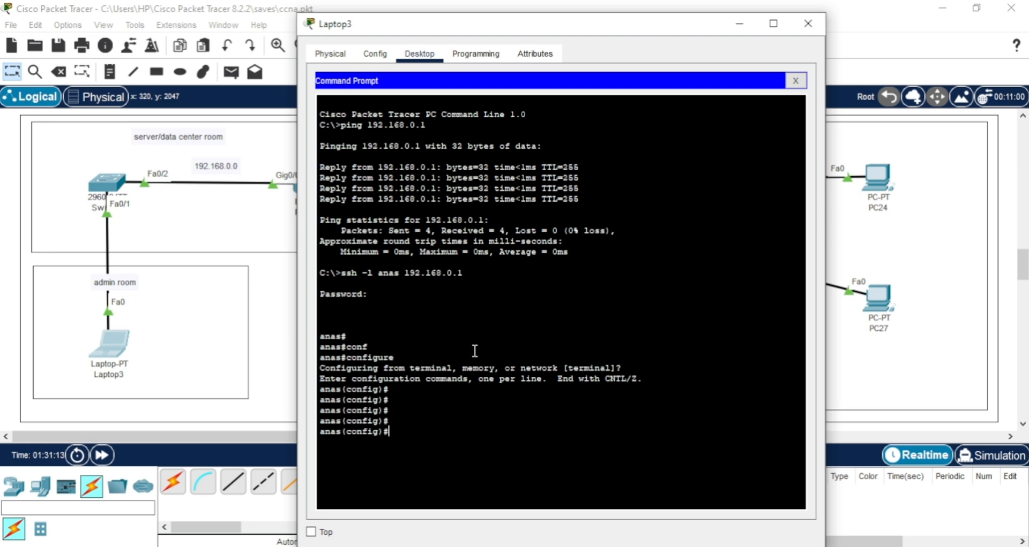
# Leave global configuration mode with the end command and try to close the SSH session with a second end command.
pyautogui.write('end')
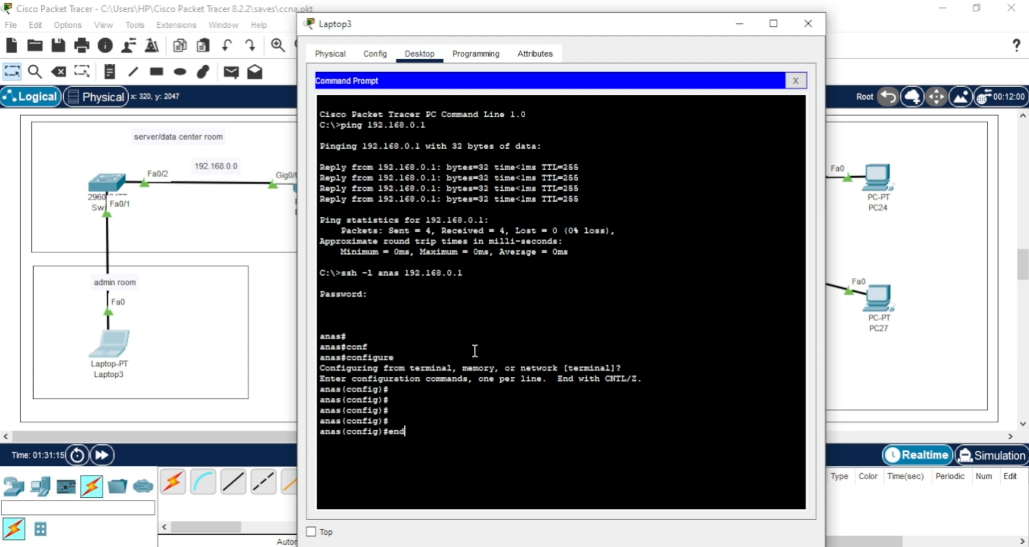
pyautogui.press('Return')
pyautogui.press('Return')
pyautogui.press('Return')
pyautogui.press('Return')
pyautogui.write('end')
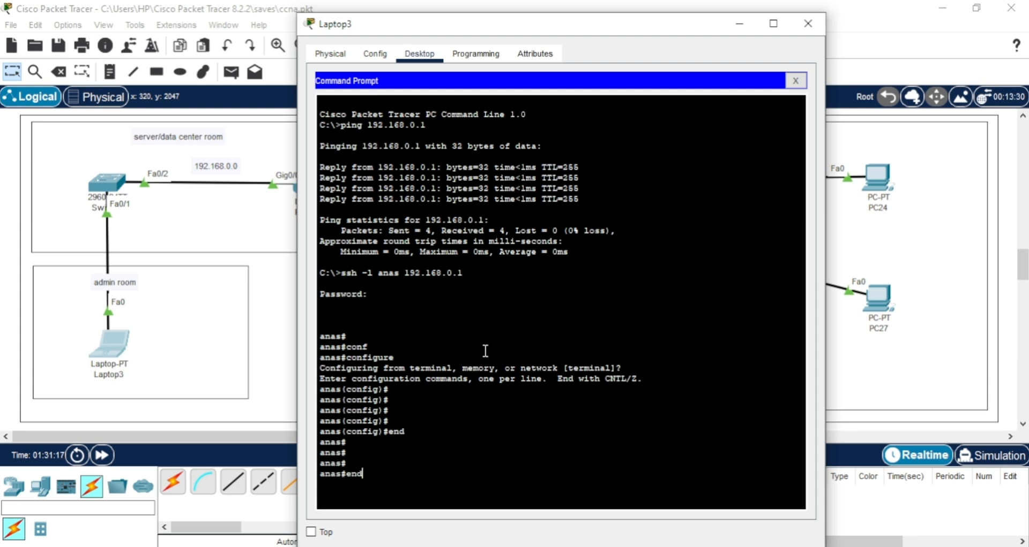
pyautogui.press('Return')
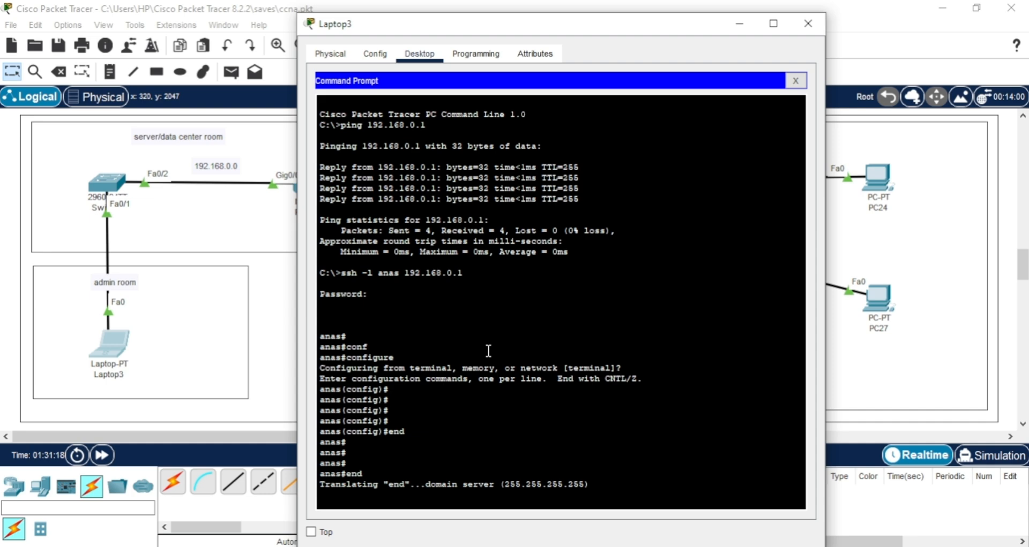